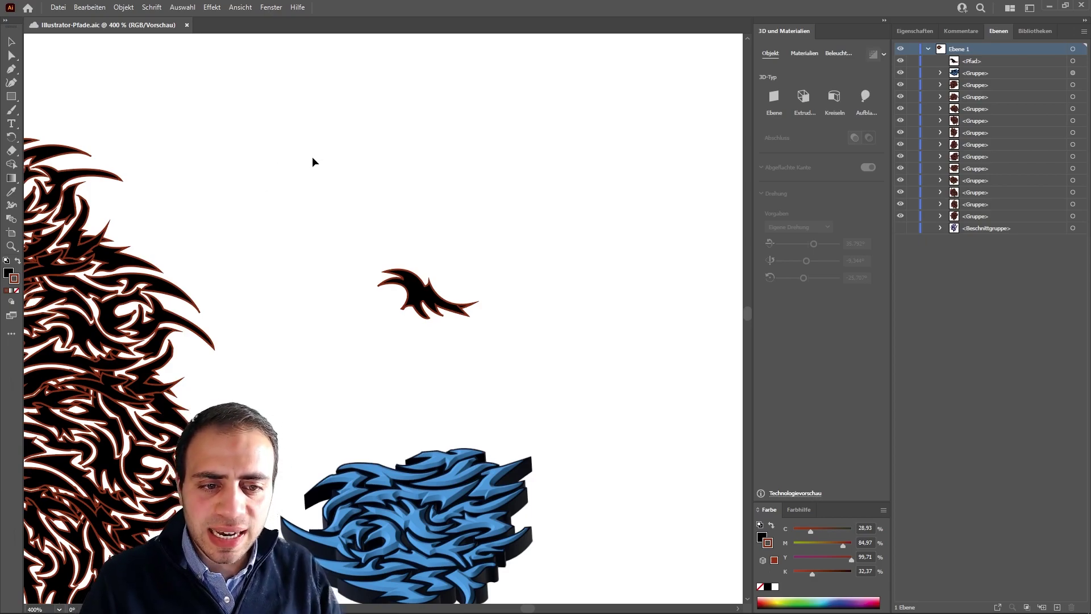
- Marquee-select the small black tribal flame shape near the canvas centre
{"action": "left_click_drag", "start_coordinate": [311, 159], "coordinate": [479, 353]}
{"action": "left_click", "coordinate": [344, 367]}
{"action": "scroll", "coordinate": [344, 367], "scroll_direction": "down", "scroll_amount": 1}
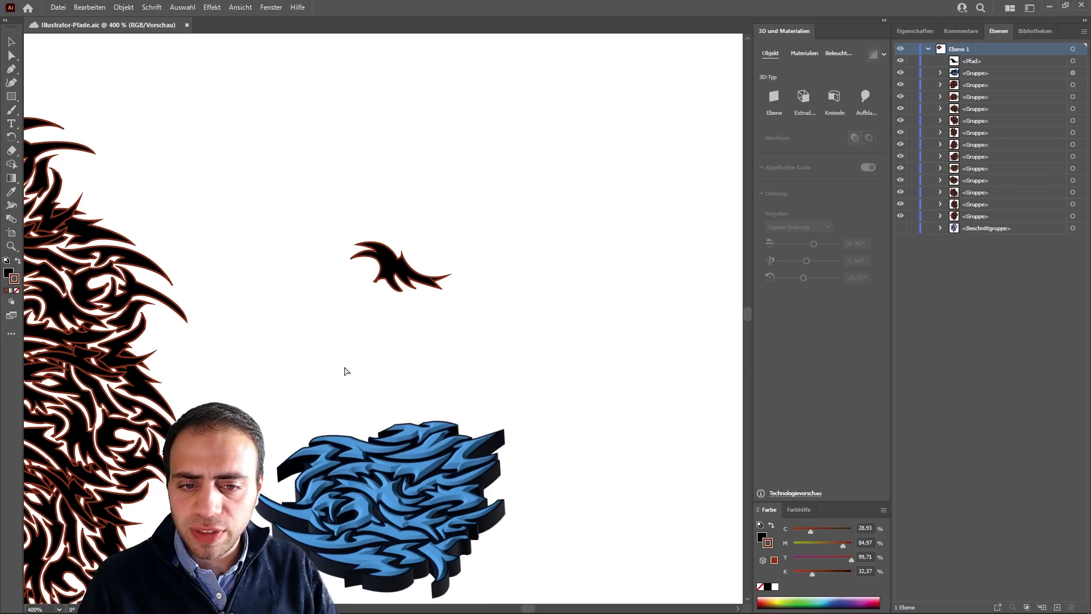
{"action": "scroll", "coordinate": [344, 368], "scroll_direction": "left", "scroll_amount": 3}
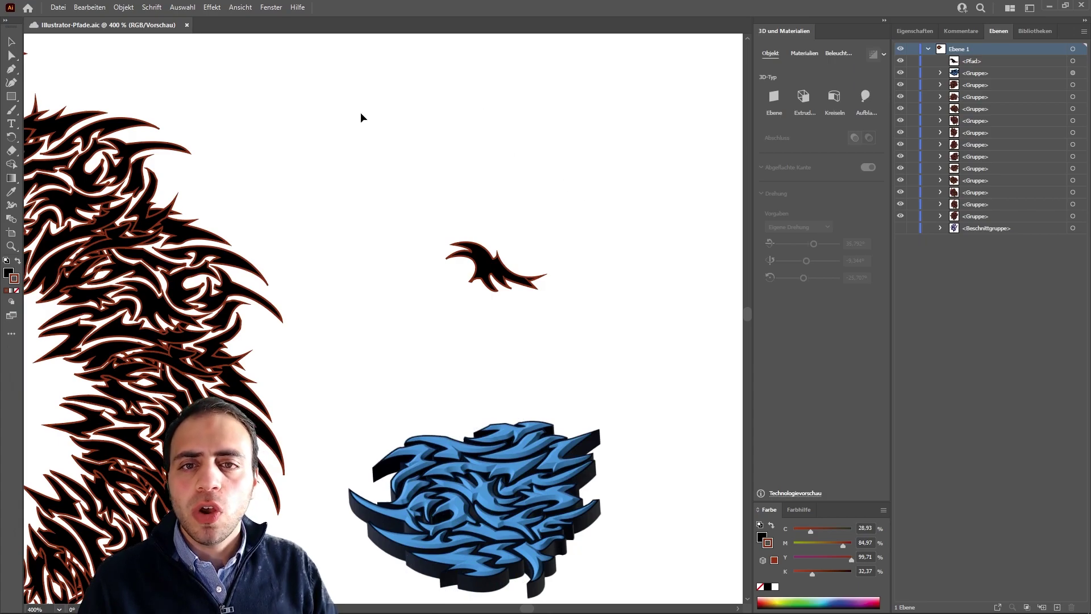
{"action": "left_click_drag", "start_coordinate": [372, 126], "coordinate": [582, 321]}
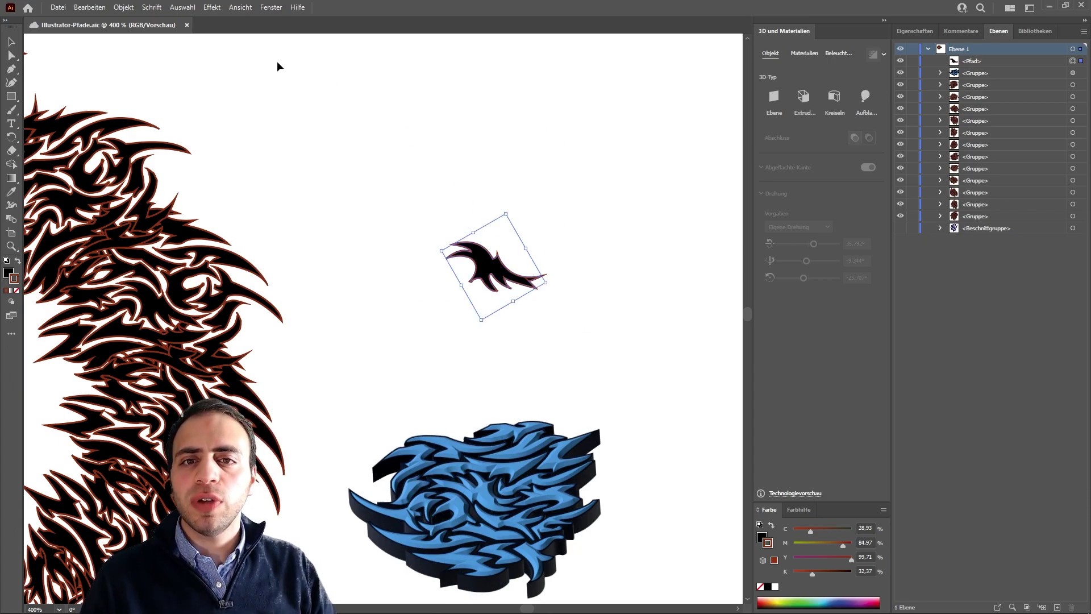
{"action": "left_click", "coordinate": [126, 8]}
{"action": "mouse_move", "coordinate": [271, 7]}
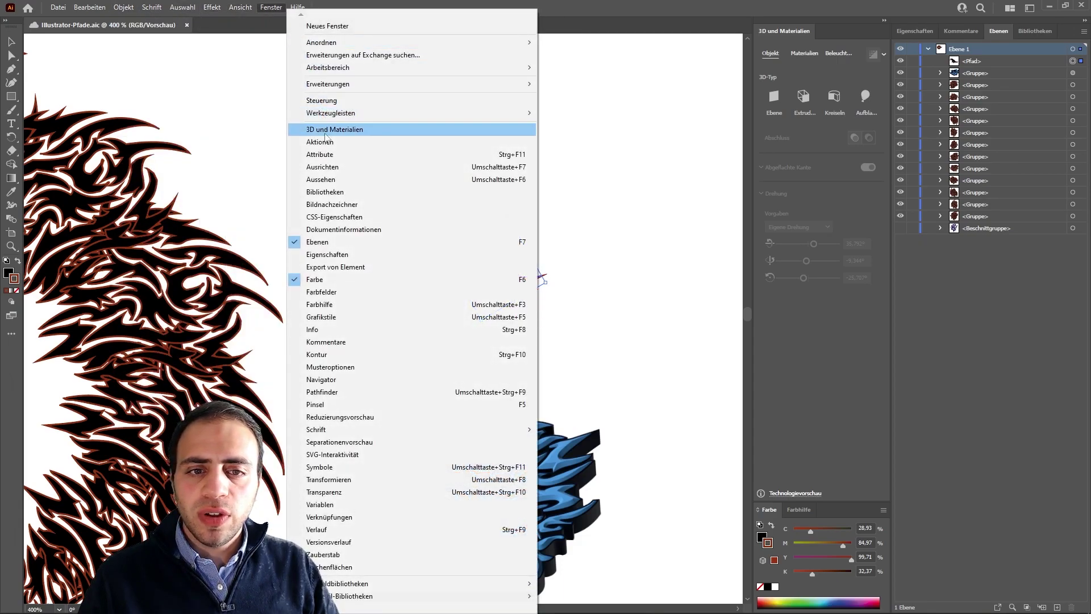
{"action": "left_click", "coordinate": [344, 131]}
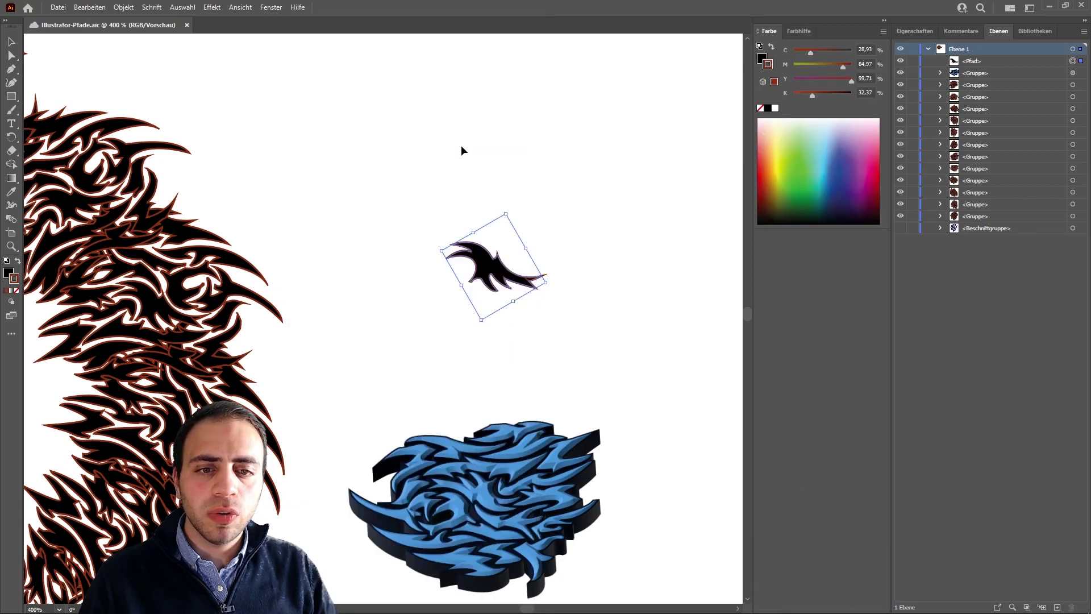
{"action": "left_click", "coordinate": [271, 8]}
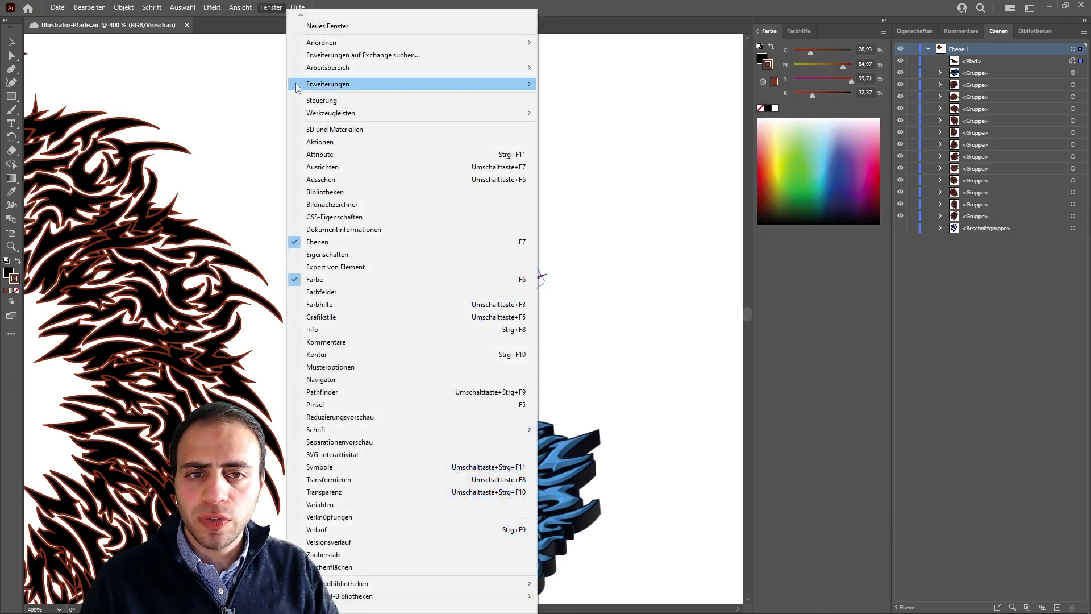
{"action": "left_click", "coordinate": [341, 130]}
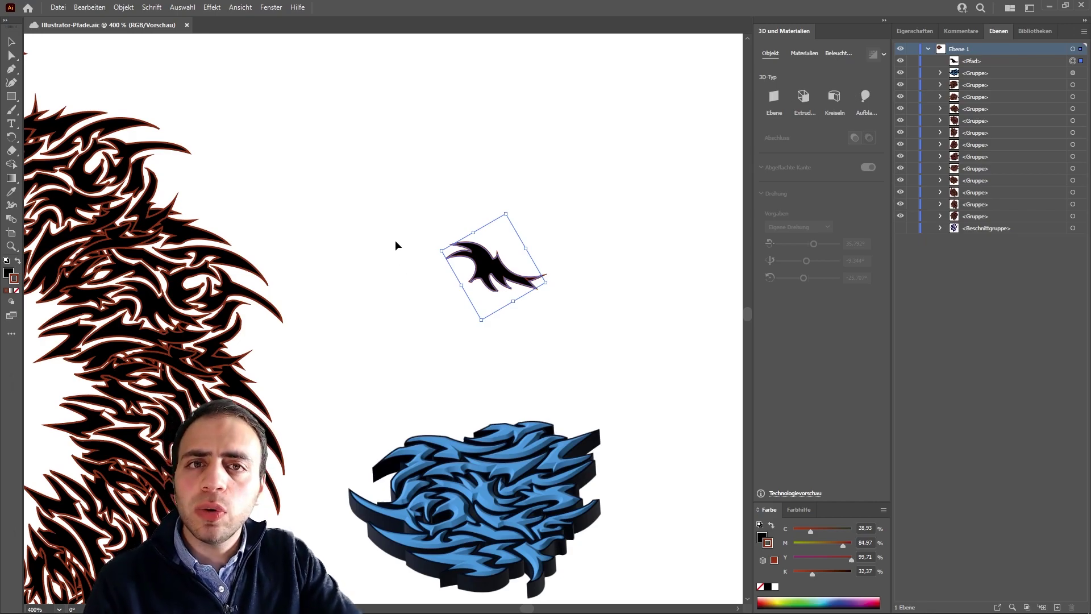
- Move the small tribal flame shape higher up on the canvas and keep it selected
{"action": "left_click", "coordinate": [487, 180]}
{"action": "left_click_drag", "start_coordinate": [417, 209], "coordinate": [590, 336]}
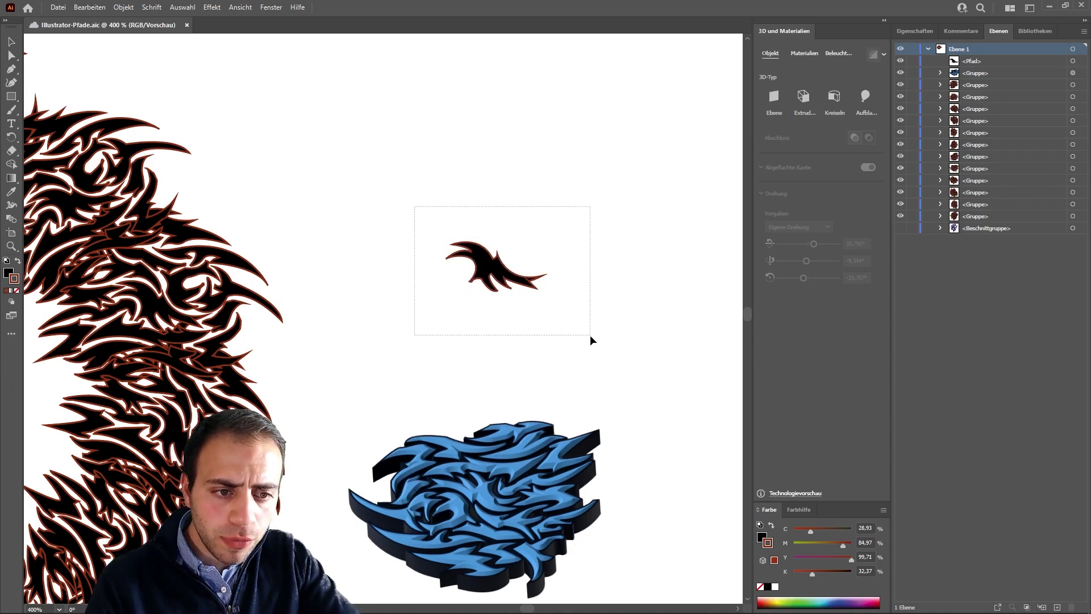
{"action": "left_click_drag", "start_coordinate": [482, 263], "coordinate": [447, 189]}
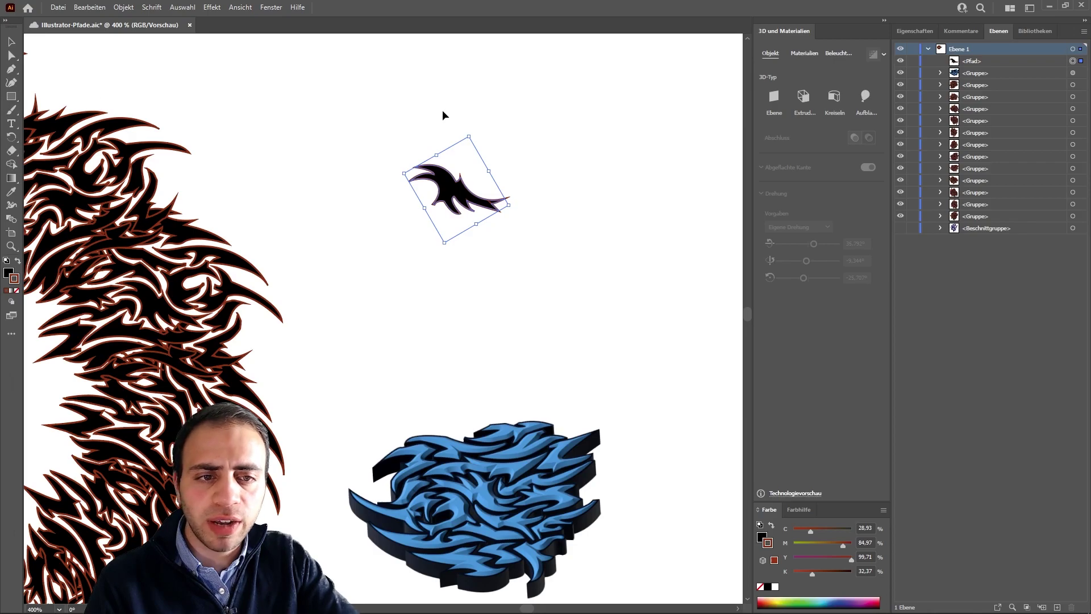
{"action": "left_click_drag", "start_coordinate": [442, 111], "coordinate": [575, 256]}
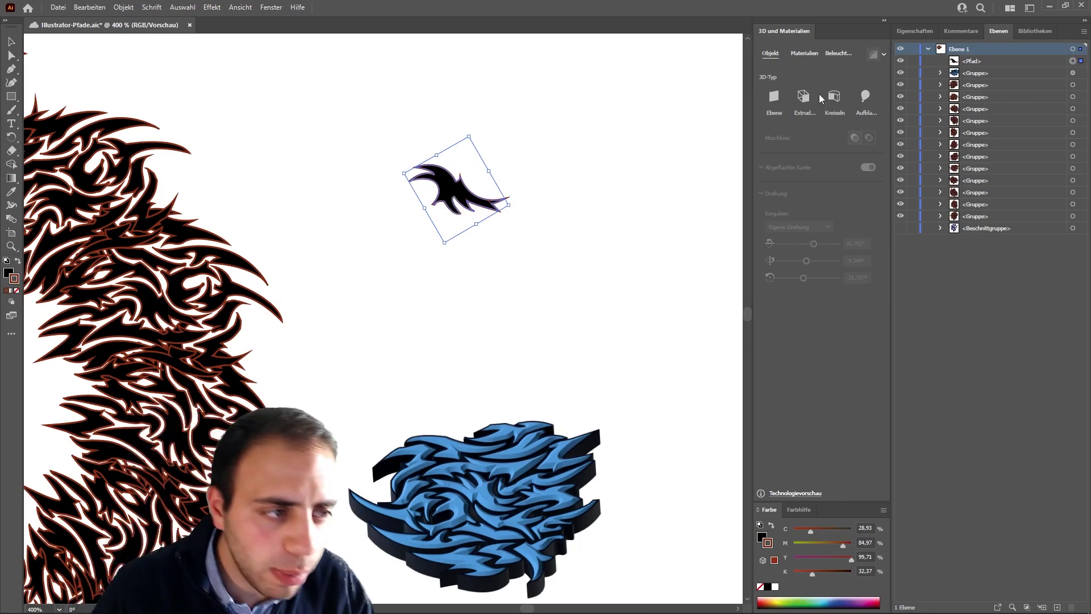
- Extrude the small flame shape into 3D with a 5 pt depth
{"action": "left_click", "coordinate": [802, 97]}
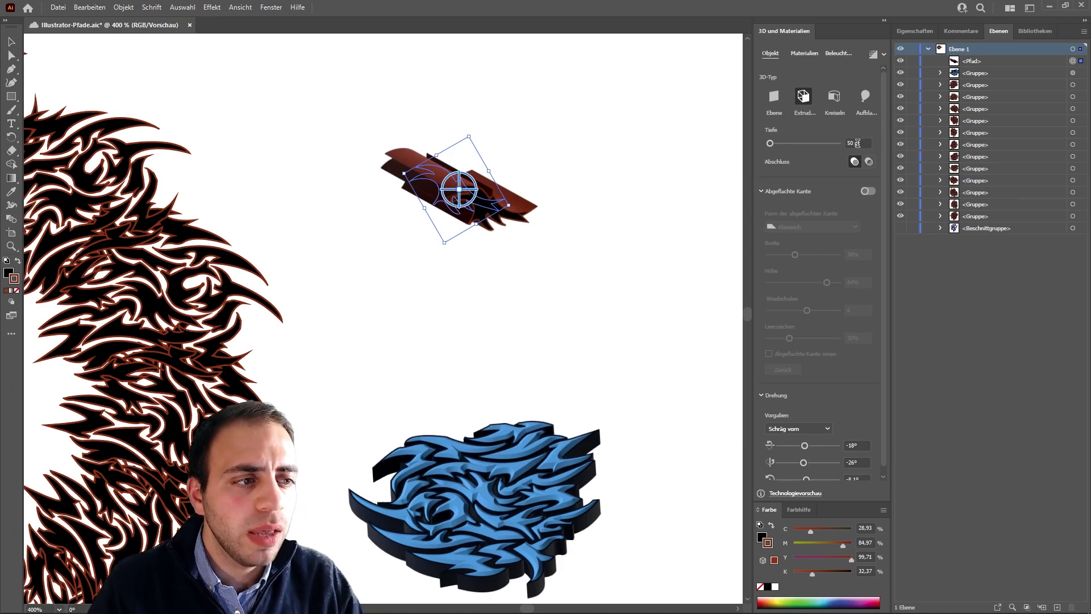
{"action": "double_click", "coordinate": [840, 142]}
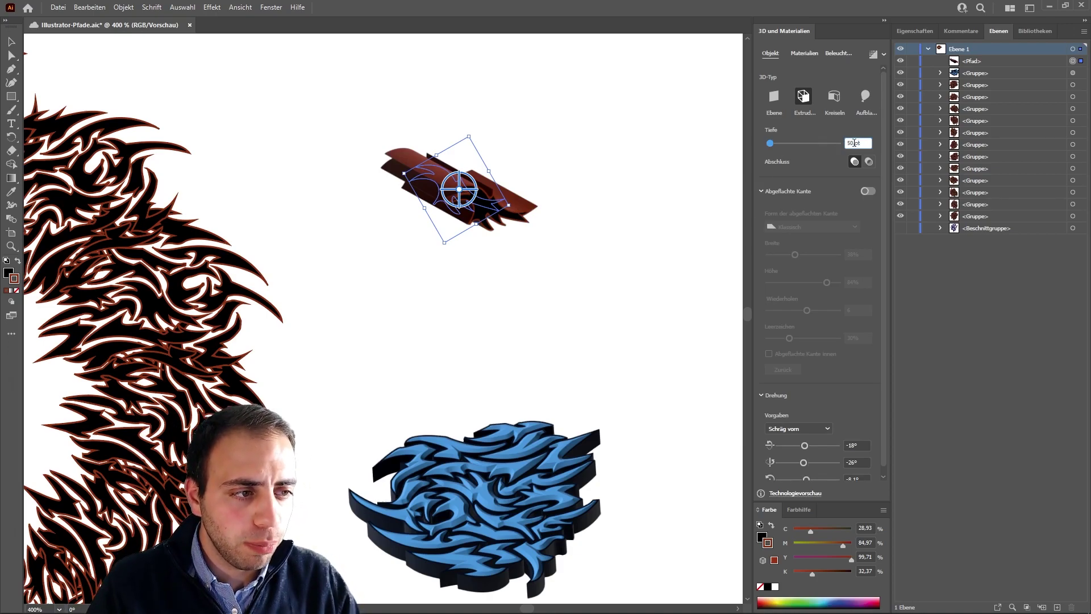
{"action": "type", "text": "5"}
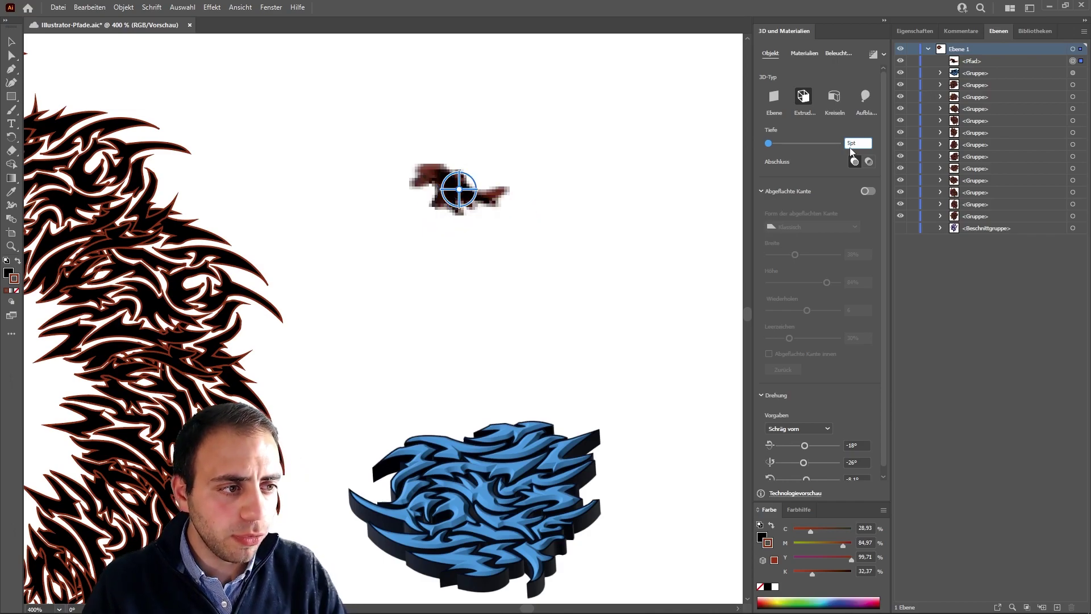
{"action": "left_click", "coordinate": [555, 225]}
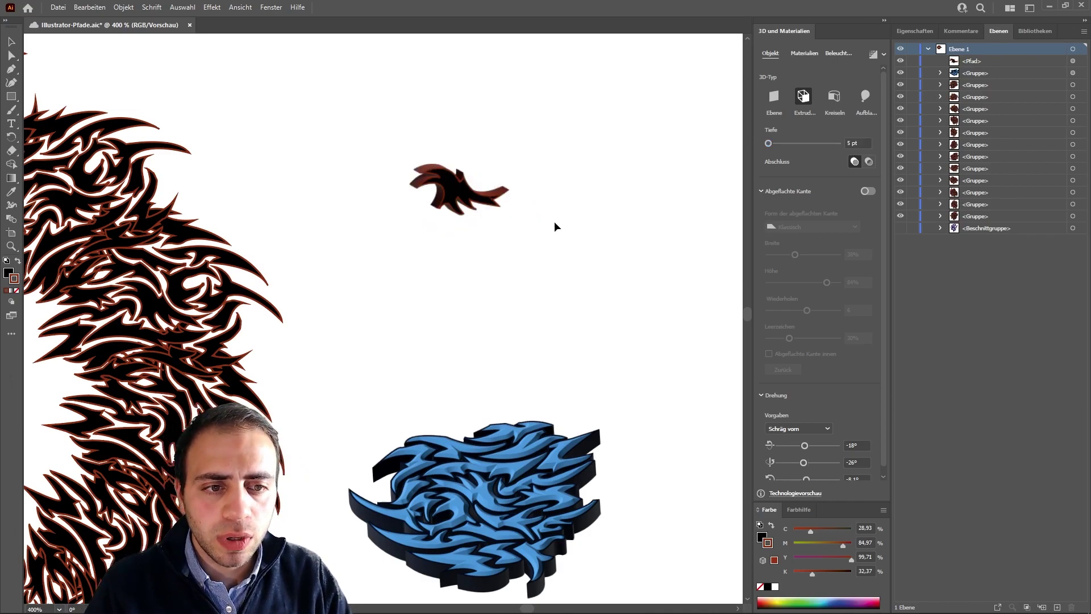
{"action": "left_click_drag", "start_coordinate": [391, 132], "coordinate": [533, 254]}
{"action": "left_click", "coordinate": [547, 254]}
{"action": "left_click_drag", "start_coordinate": [391, 136], "coordinate": [508, 239]}
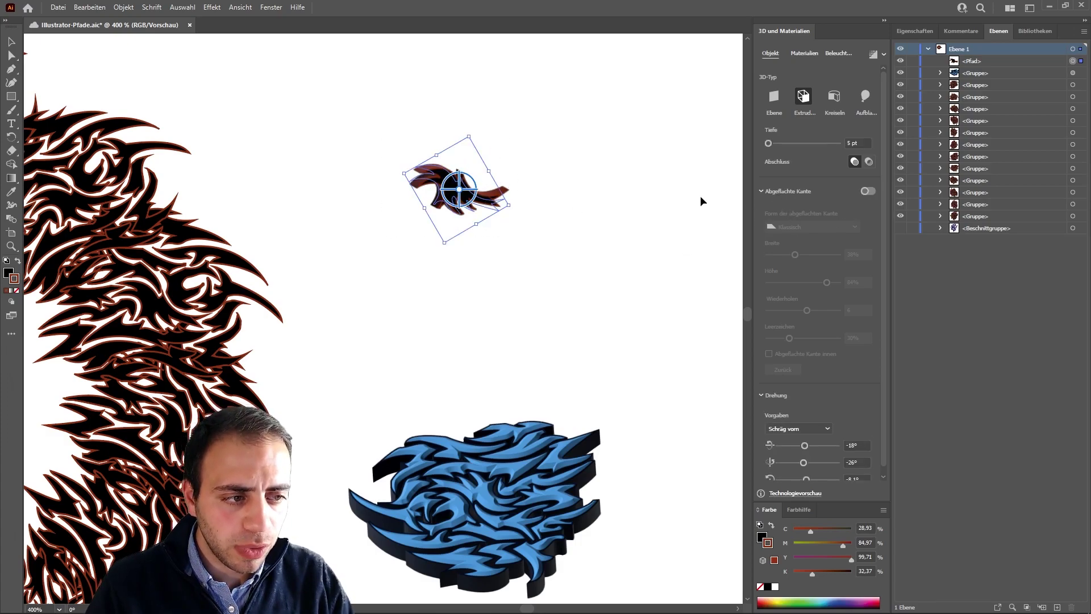
- Move and enlarge the 3D flame, then rotate it to about 36°, 25° and 10°
{"action": "left_click_drag", "start_coordinate": [461, 182], "coordinate": [486, 219]}
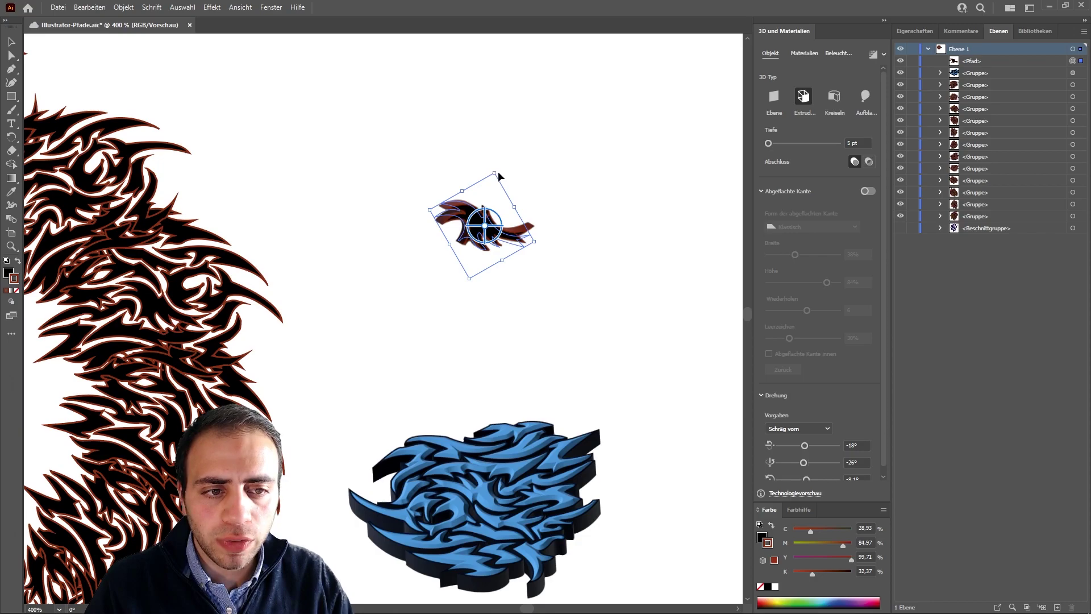
{"action": "mouse_move", "coordinate": [498, 173]}
{"action": "left_mouse_down"}
{"action": "mouse_move", "coordinate": [502, 145]}
{"action": "mouse_move", "coordinate": [536, 226]}
{"action": "left_mouse_up"}
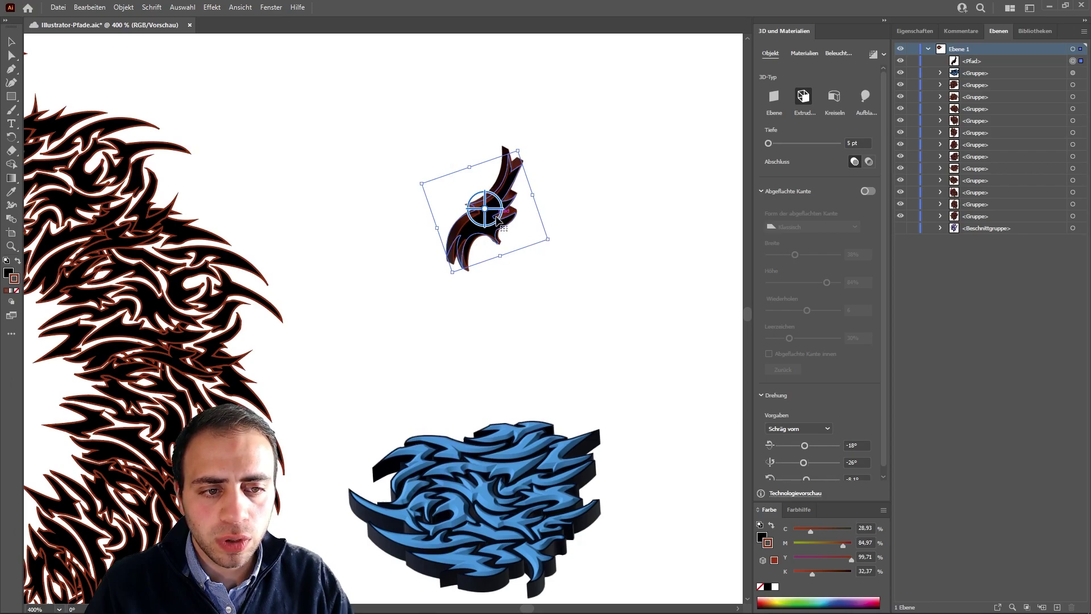
{"action": "mouse_move", "coordinate": [498, 219]}
{"action": "left_mouse_down"}
{"action": "mouse_move", "coordinate": [478, 187]}
{"action": "mouse_move", "coordinate": [496, 225]}
{"action": "mouse_move", "coordinate": [484, 206]}
{"action": "mouse_move", "coordinate": [501, 209]}
{"action": "mouse_move", "coordinate": [458, 214]}
{"action": "mouse_move", "coordinate": [484, 307]}
{"action": "left_mouse_up"}
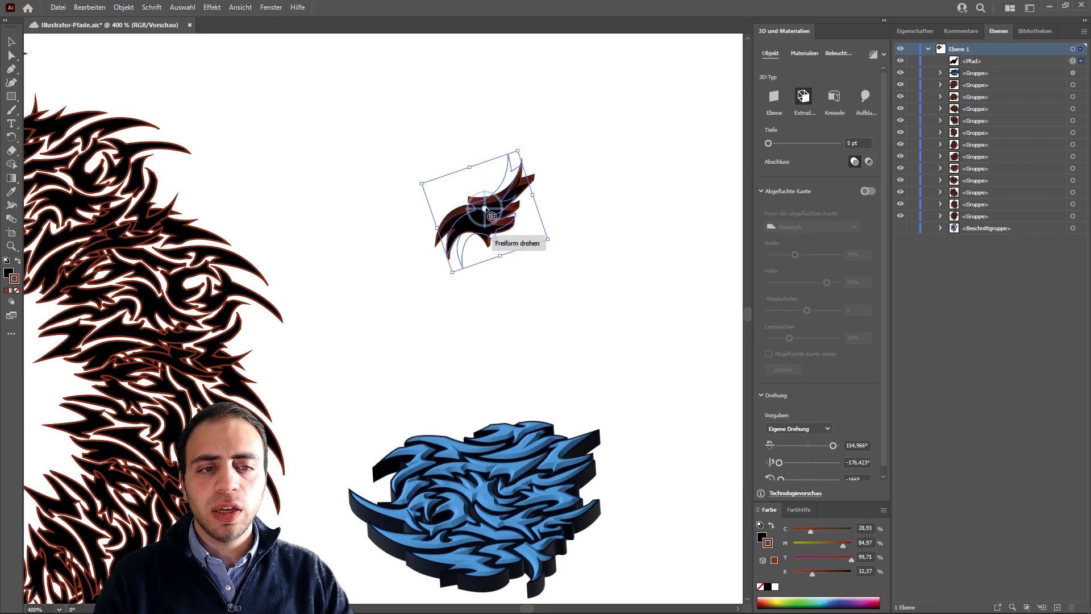
{"action": "left_click_drag", "start_coordinate": [485, 206], "coordinate": [481, 164]}
{"action": "left_click", "coordinate": [573, 213]}
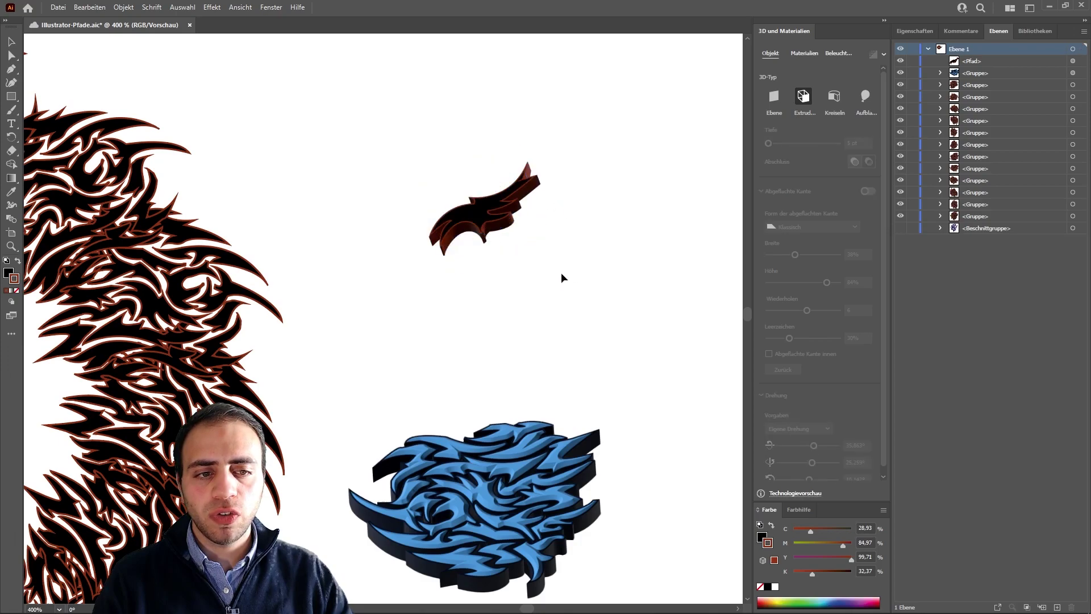
- Enlarge the 3D flame further toward the bottom left
{"action": "left_click", "coordinate": [467, 225]}
{"action": "left_click_drag", "start_coordinate": [453, 272], "coordinate": [415, 345]}
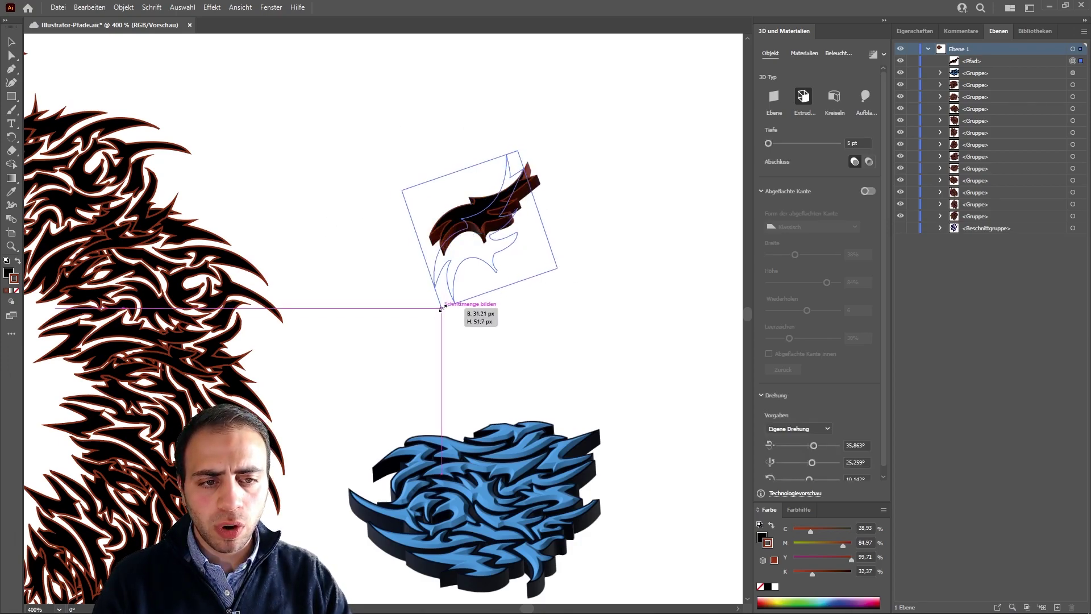
{"action": "left_click", "coordinate": [607, 341]}
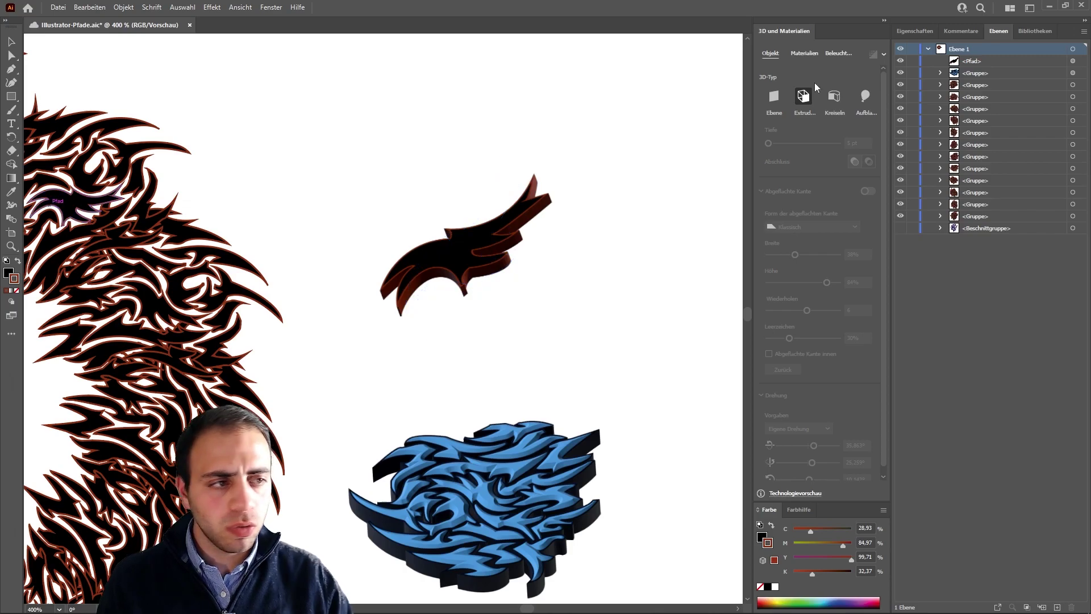
{"action": "left_click", "coordinate": [499, 227]}
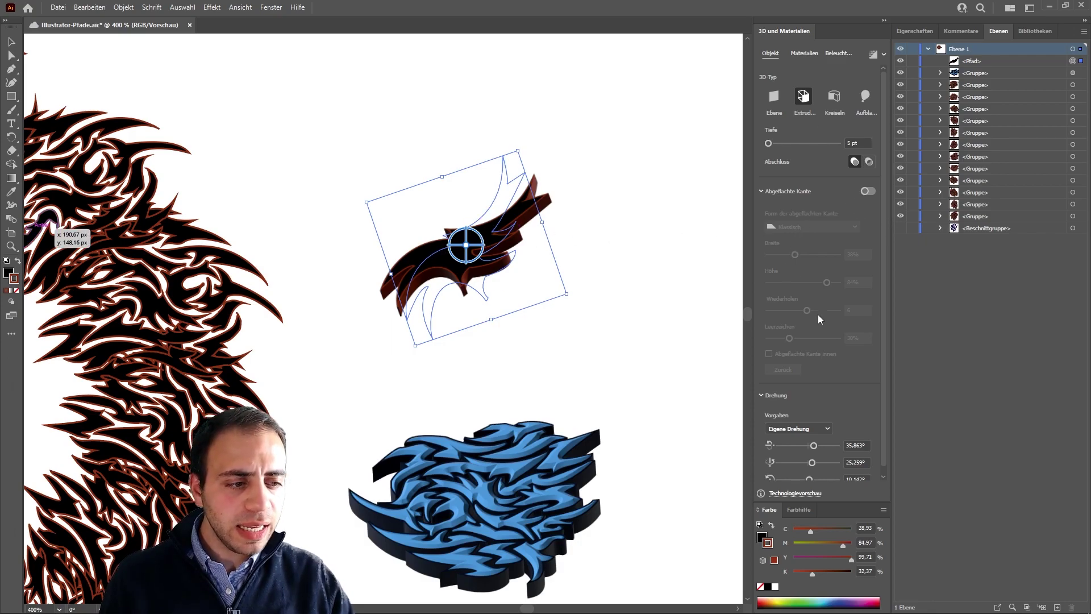
{"action": "scroll", "coordinate": [818, 318], "scroll_direction": "down", "scroll_amount": 1}
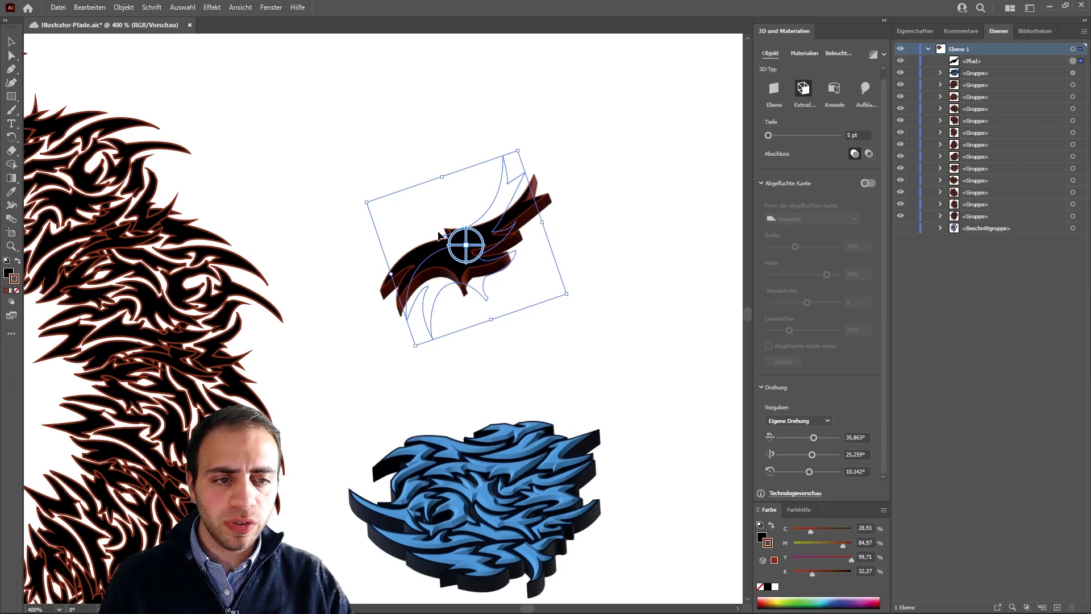
- Add a Classic bevel to the extruded flame with 81% width
{"action": "left_click", "coordinate": [867, 183]}
{"action": "left_click", "coordinate": [587, 302]}
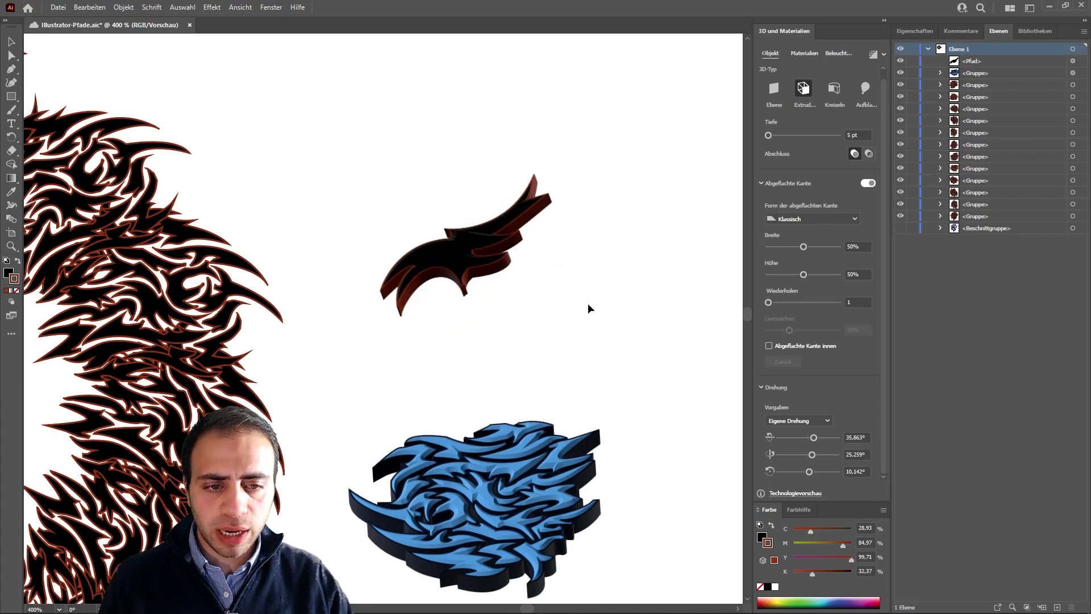
{"action": "left_click_drag", "start_coordinate": [503, 274], "coordinate": [548, 267]}
{"action": "scroll", "coordinate": [547, 267], "scroll_direction": "up", "scroll_amount": 1}
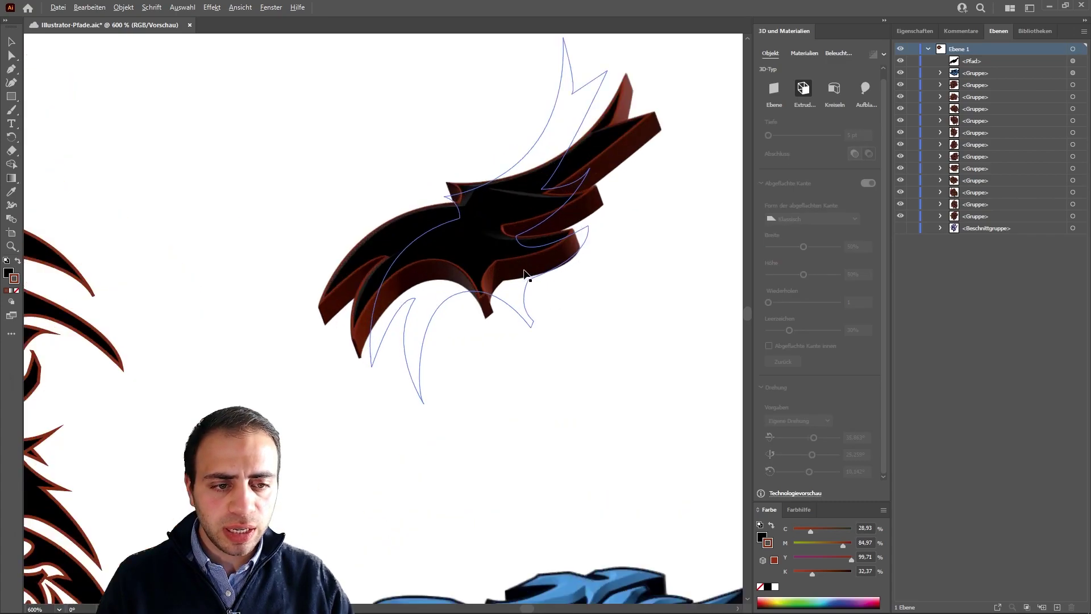
{"action": "scroll", "coordinate": [511, 256], "scroll_direction": "up", "scroll_amount": 1}
{"action": "scroll", "coordinate": [500, 250], "scroll_direction": "up", "scroll_amount": 2}
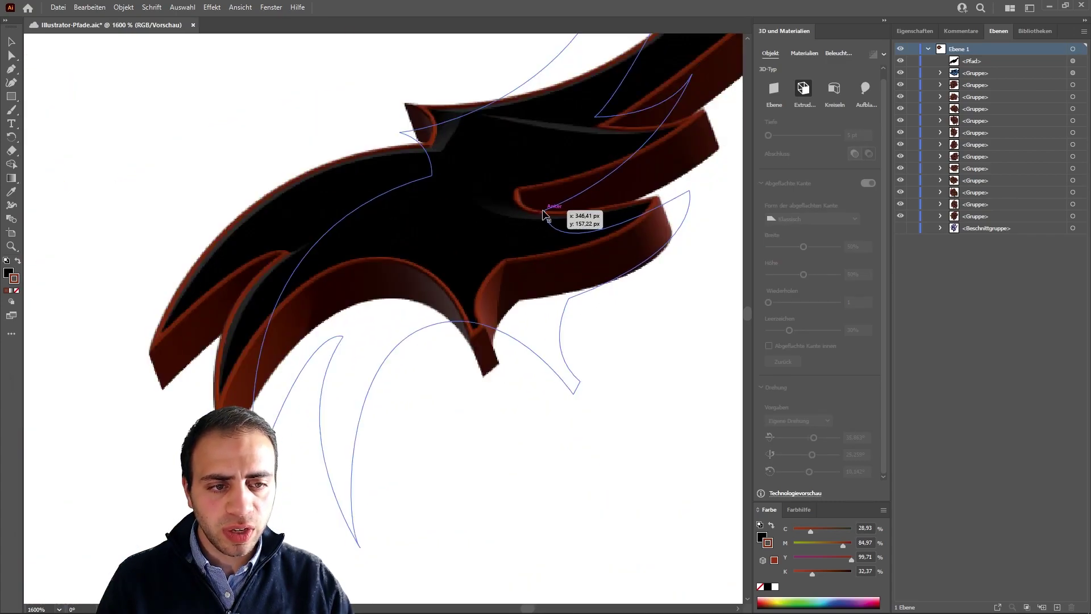
{"action": "left_click", "coordinate": [592, 205]}
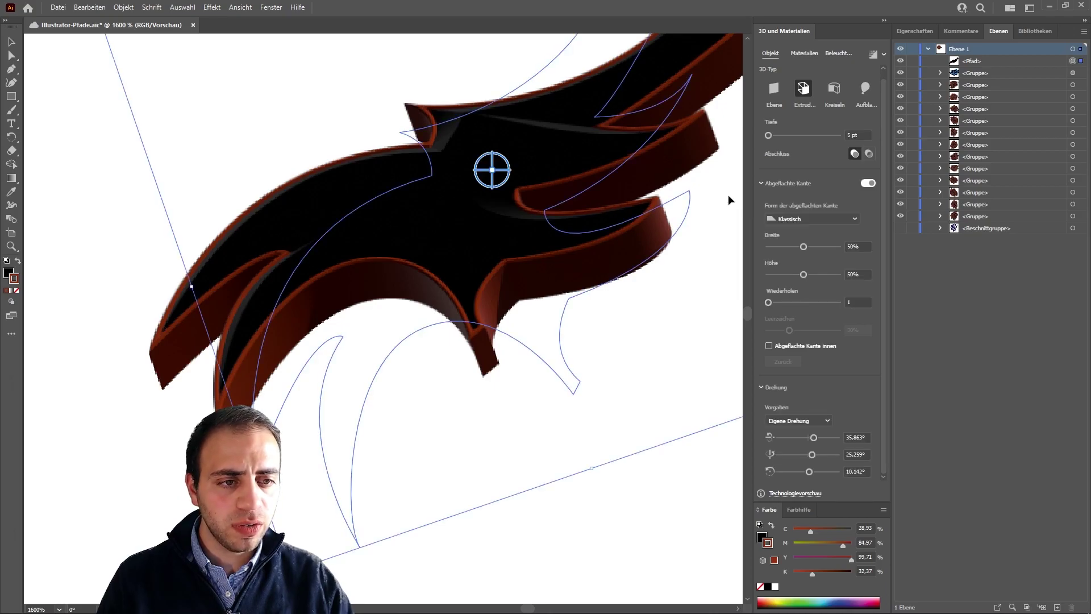
{"action": "left_click_drag", "start_coordinate": [804, 246], "coordinate": [783, 248]}
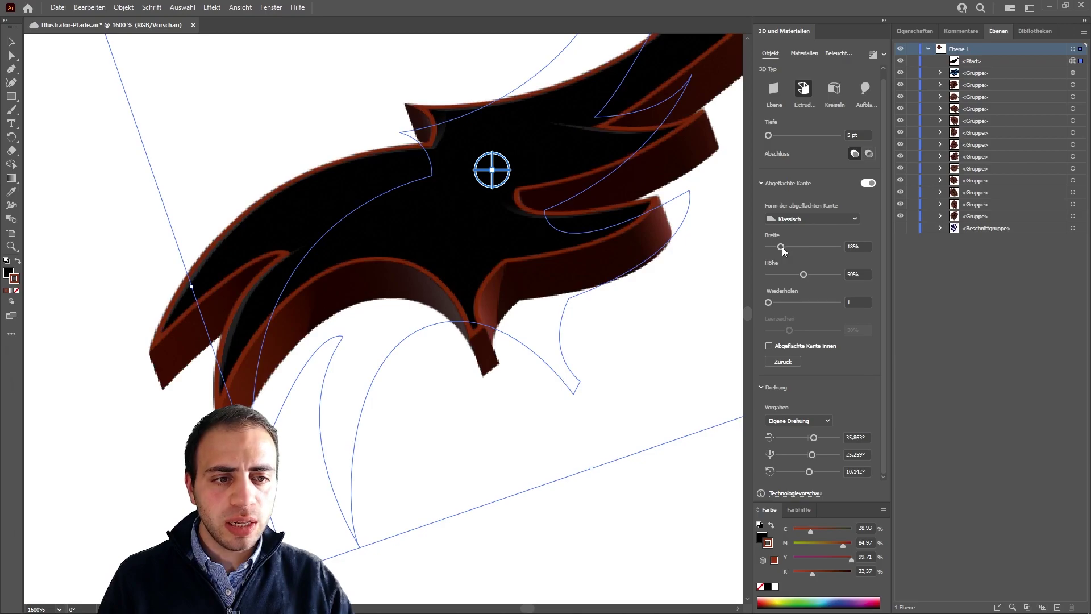
{"action": "mouse_move", "coordinate": [782, 247]}
{"action": "left_mouse_down"}
{"action": "mouse_move", "coordinate": [825, 248]}
{"action": "mouse_move", "coordinate": [832, 275]}
{"action": "left_mouse_up"}
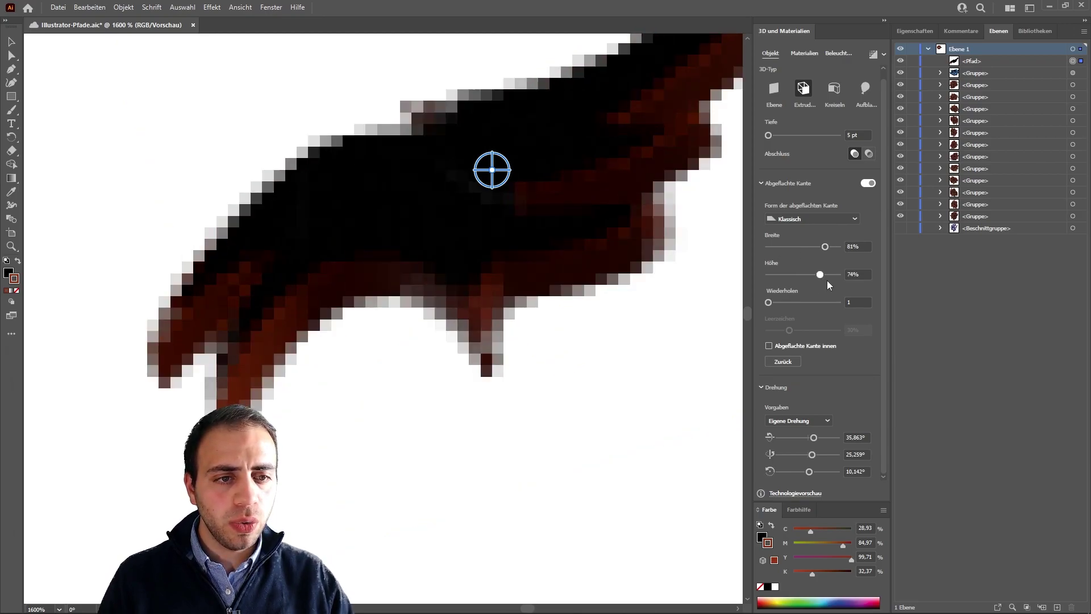
- Set the bevel height to 64%, with 3 repeats at 30% spacing
{"action": "left_click", "coordinate": [683, 334]}
{"action": "scroll", "coordinate": [688, 332], "scroll_direction": "down", "scroll_amount": 2}
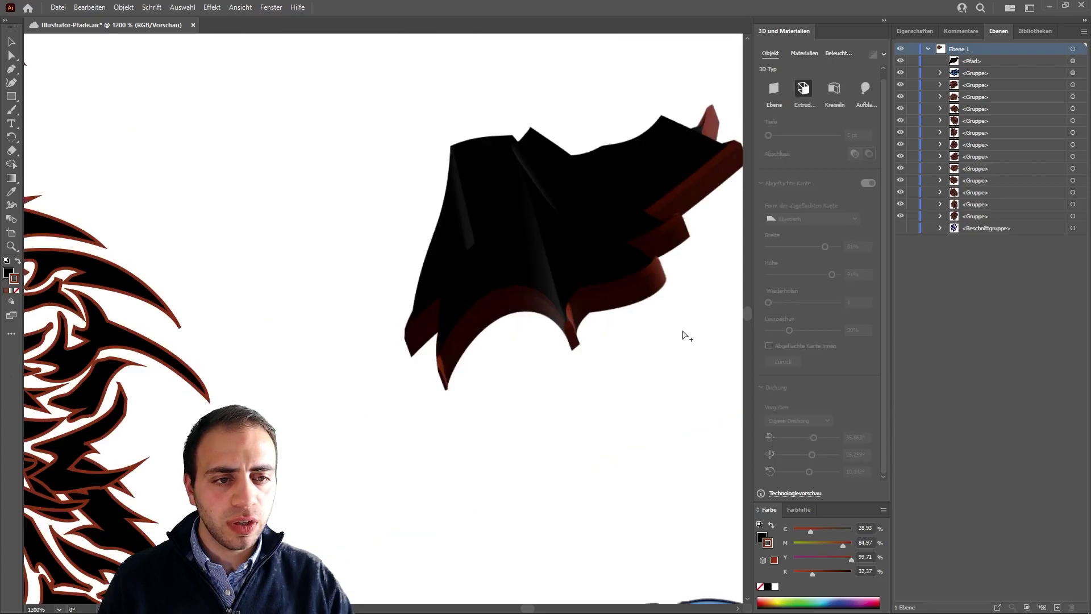
{"action": "left_click", "coordinate": [666, 263]}
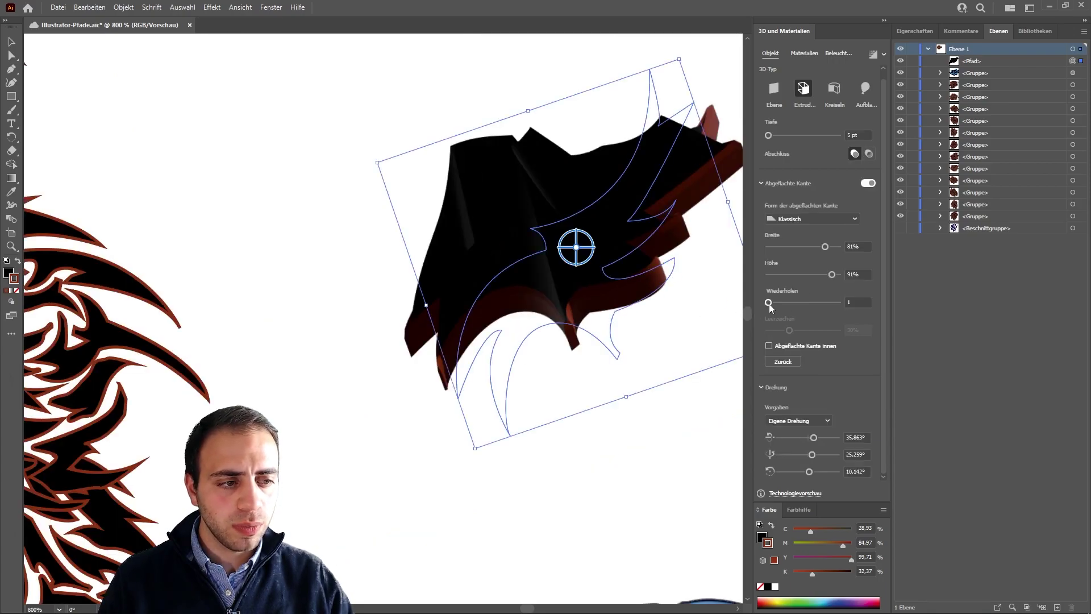
{"action": "left_click_drag", "start_coordinate": [832, 275], "coordinate": [813, 275]}
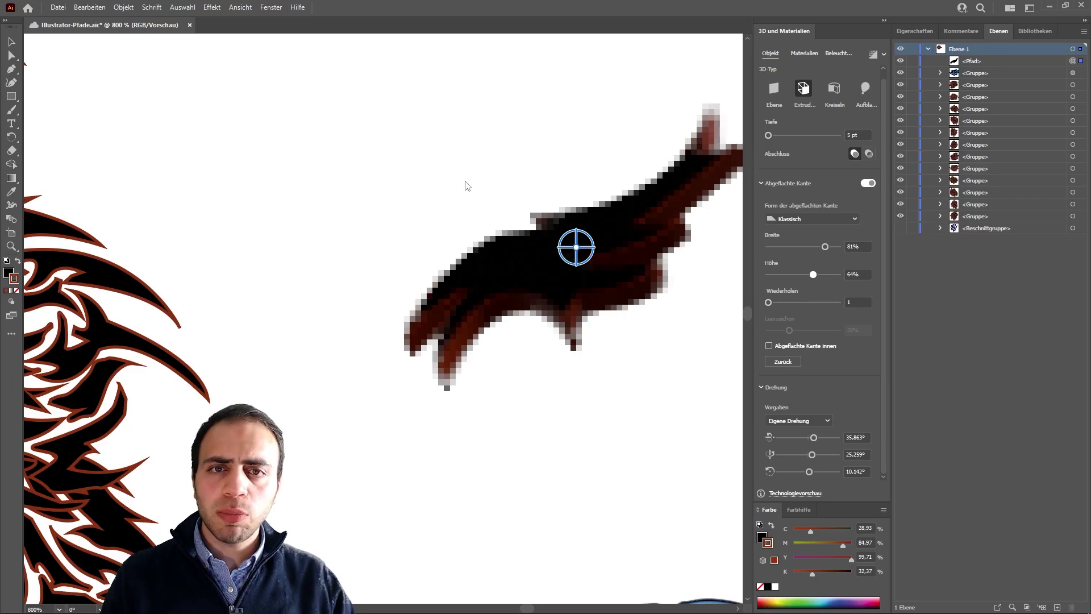
{"action": "left_click_drag", "start_coordinate": [401, 186], "coordinate": [660, 371]}
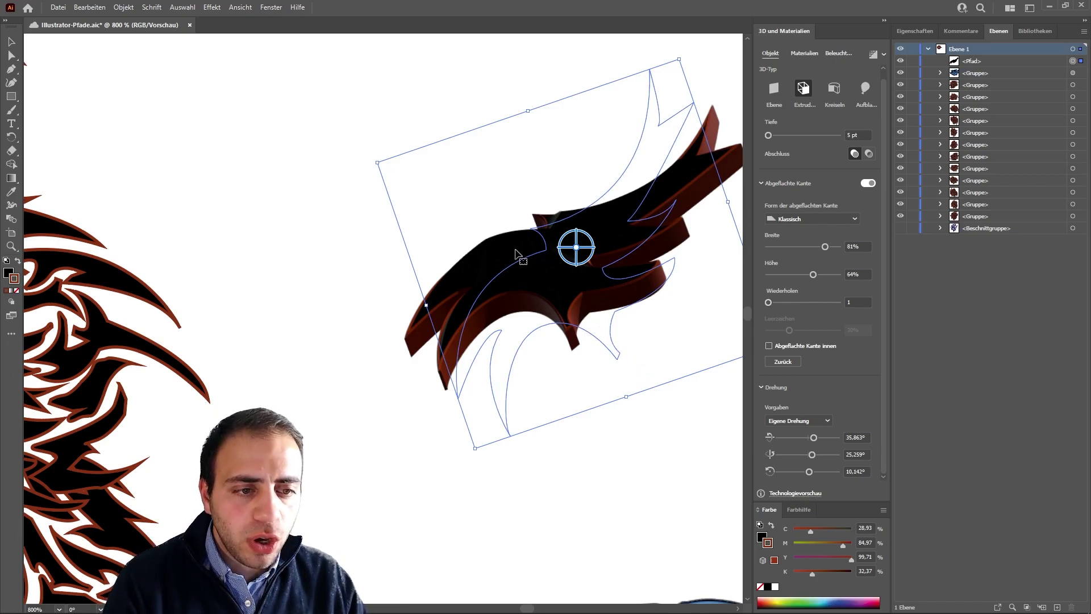
{"action": "left_click_drag", "start_coordinate": [768, 302], "coordinate": [777, 302]}
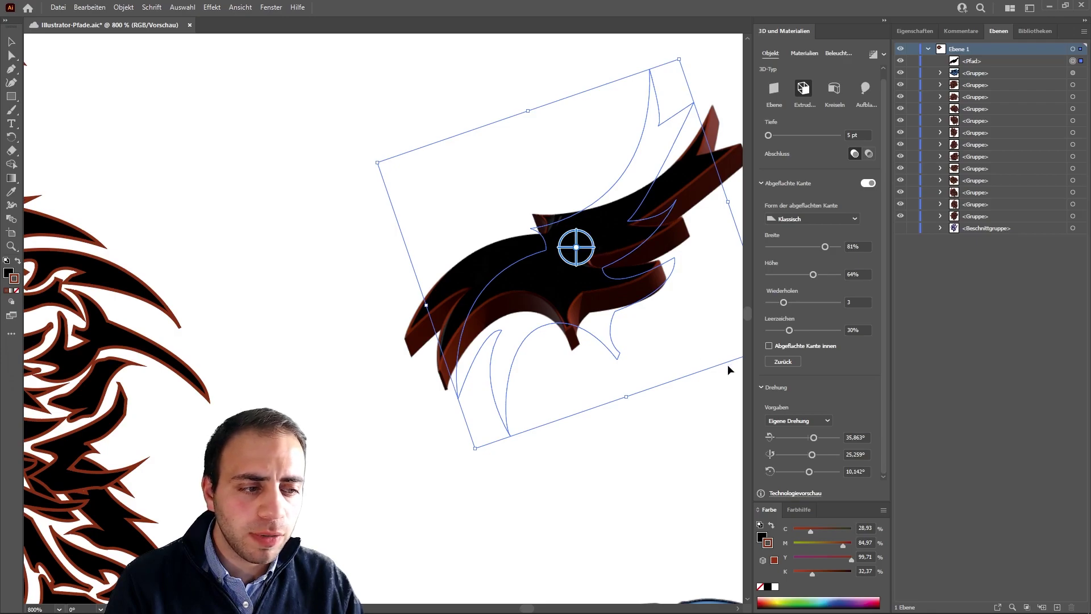
{"action": "left_click", "coordinate": [867, 183]}
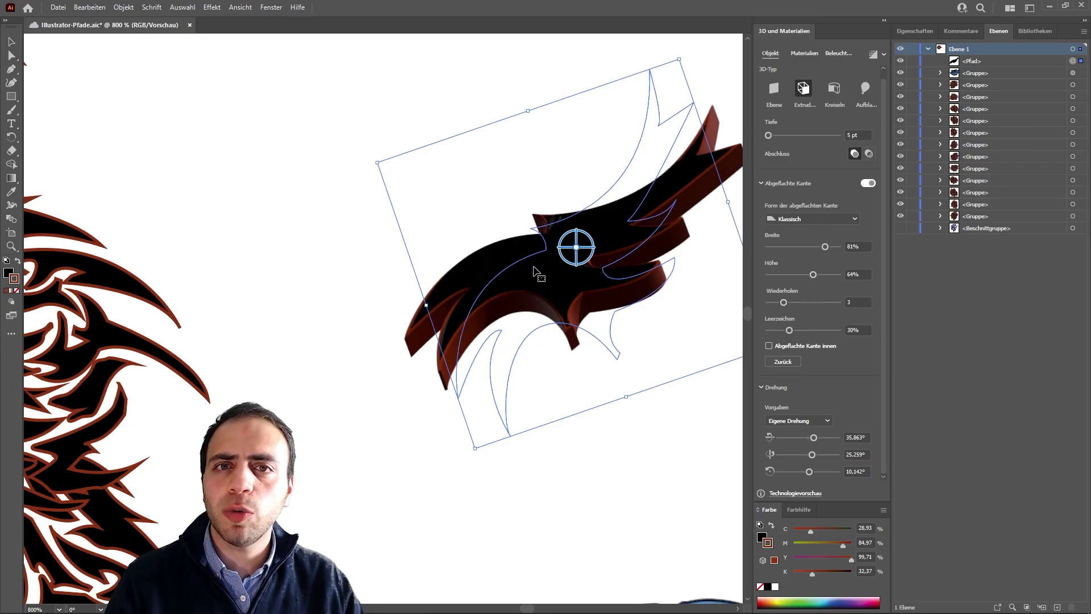
- Render the beveled 3D flame with ray tracing
{"action": "left_click", "coordinate": [873, 54]}
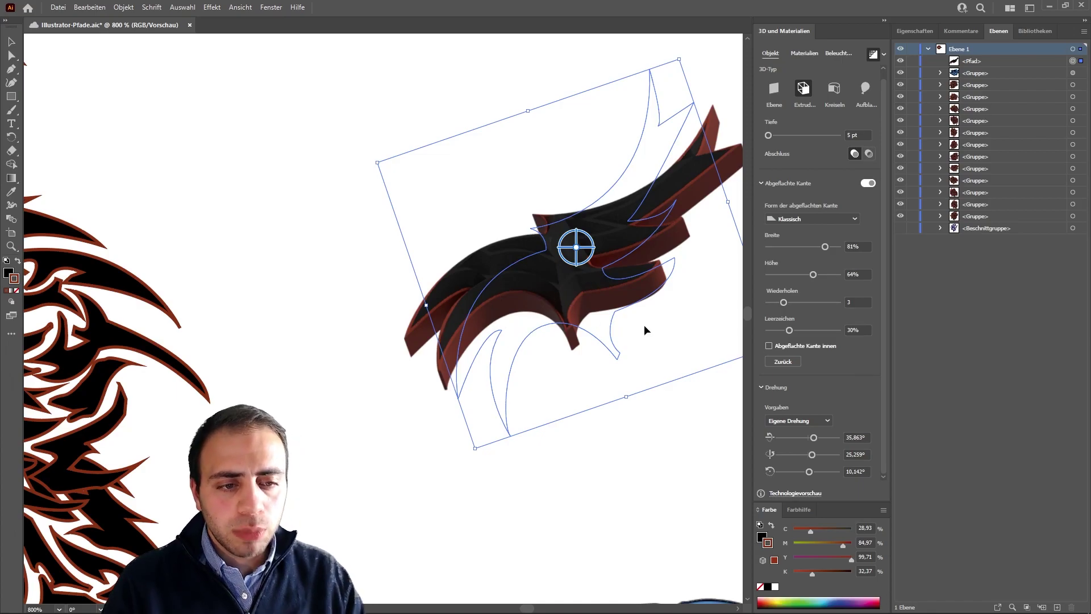
{"action": "left_click", "coordinate": [873, 54]}
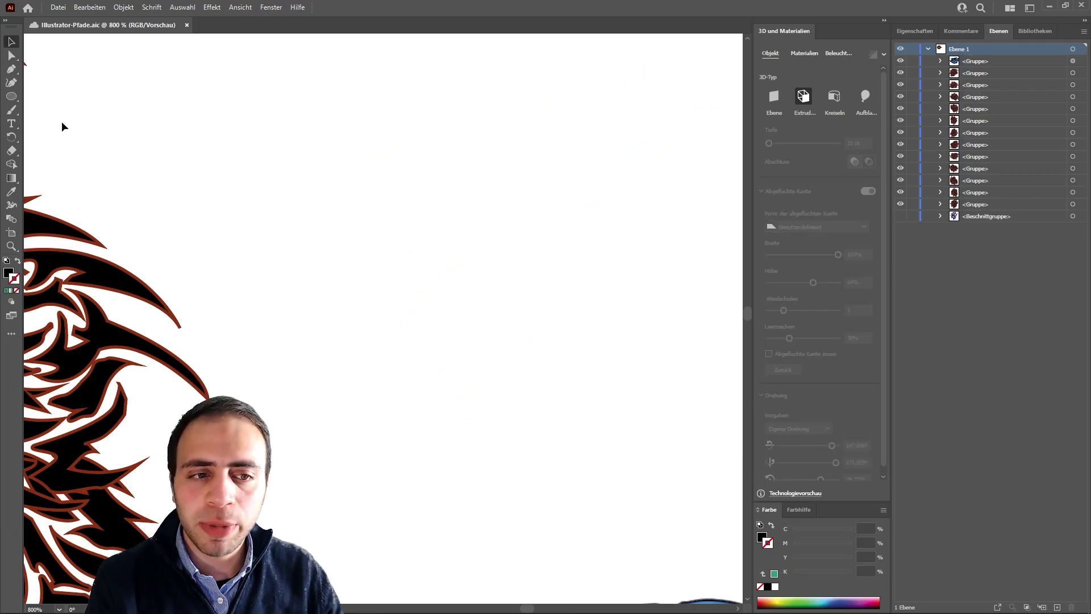
- Draw a circle about 46.78 px across right of the tribal artwork and select it
{"action": "left_click", "coordinate": [11, 97]}
{"action": "mouse_move", "coordinate": [364, 139]}
{"action": "left_mouse_down"}
{"action": "mouse_move", "coordinate": [512, 288]}
{"action": "mouse_move", "coordinate": [596, 327]}
{"action": "left_mouse_up"}
{"action": "left_click", "coordinate": [12, 41]}
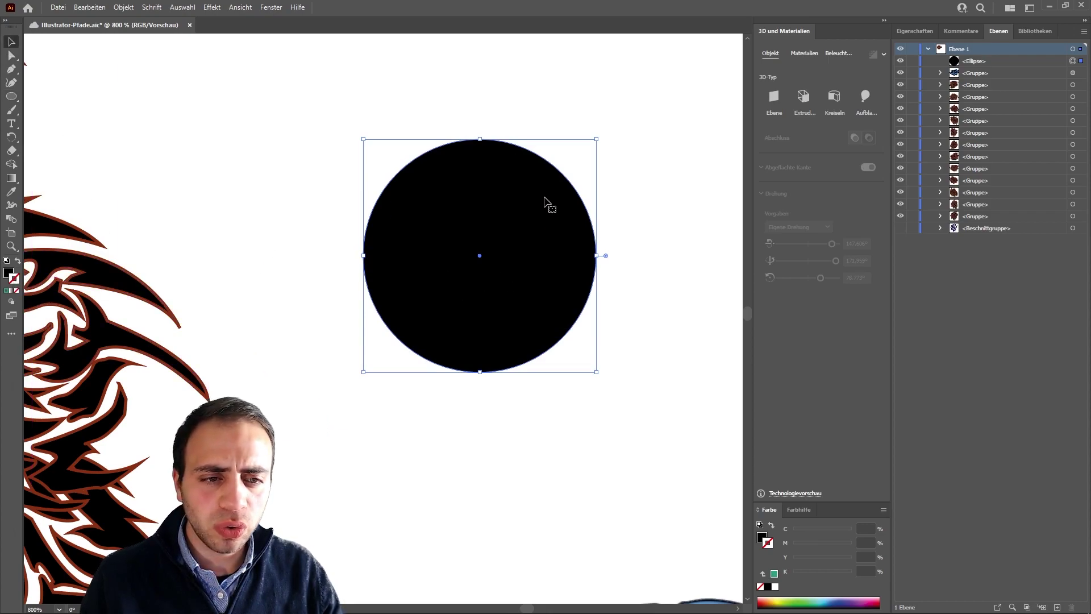
{"action": "left_click_drag", "start_coordinate": [616, 117], "coordinate": [483, 238]}
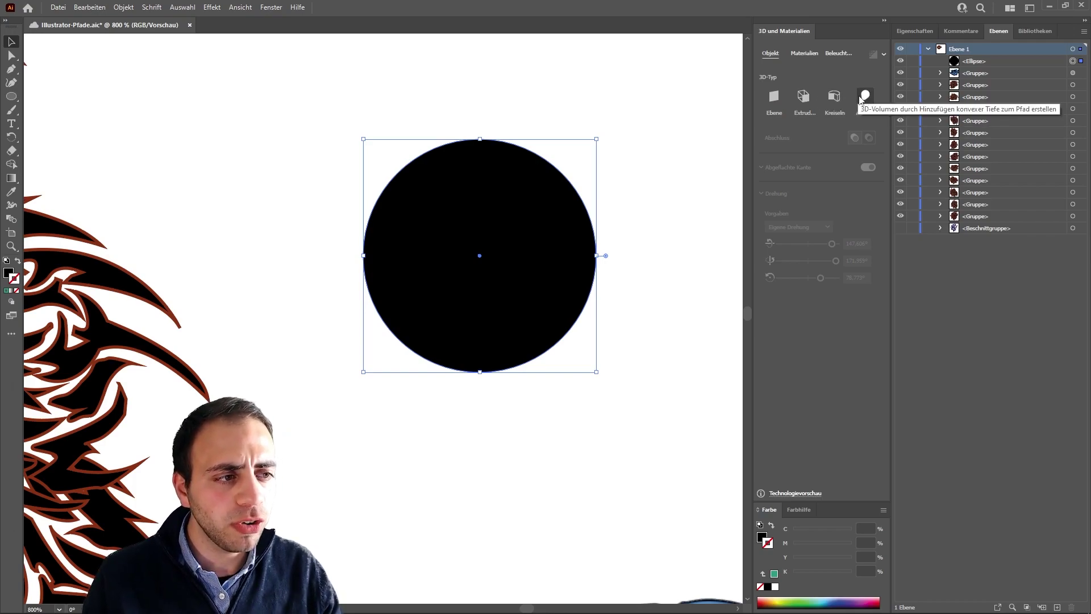
- Inflate the circle at 10 pt depth, rotated to about 171°, -148.5°, -179.3°
{"action": "left_click", "coordinate": [864, 97]}
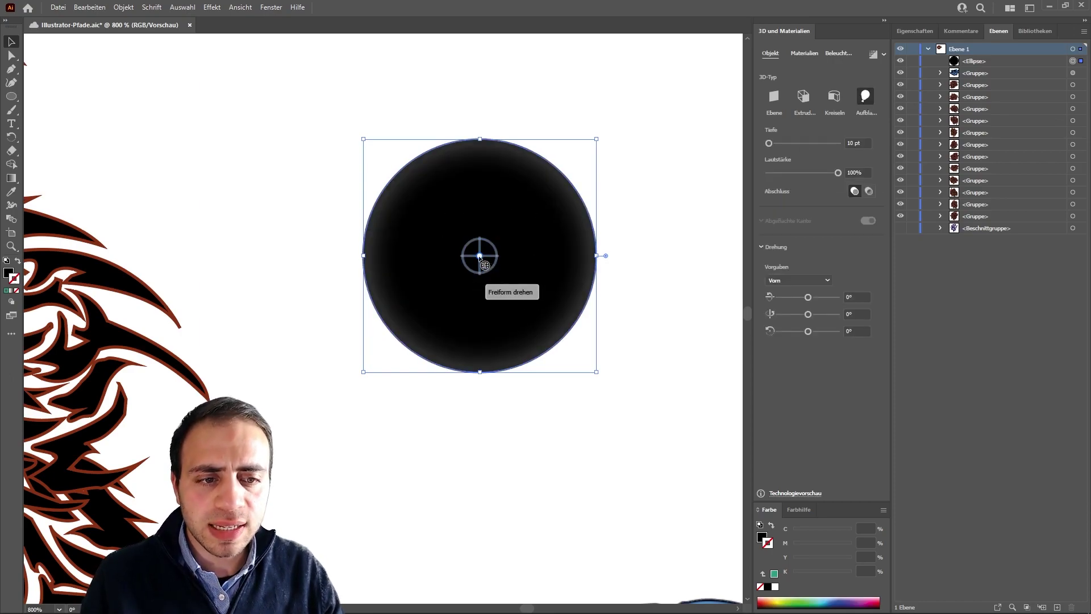
{"action": "mouse_move", "coordinate": [480, 257]}
{"action": "left_mouse_down"}
{"action": "mouse_move", "coordinate": [455, 271]}
{"action": "mouse_move", "coordinate": [509, 268]}
{"action": "left_mouse_up"}
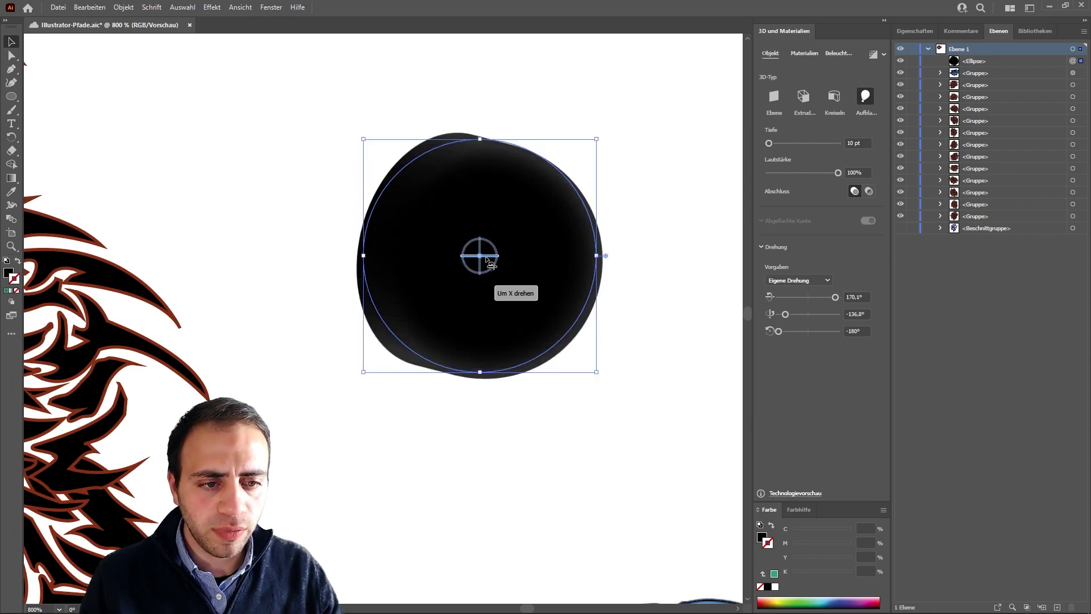
{"action": "left_click_drag", "start_coordinate": [487, 261], "coordinate": [471, 263]}
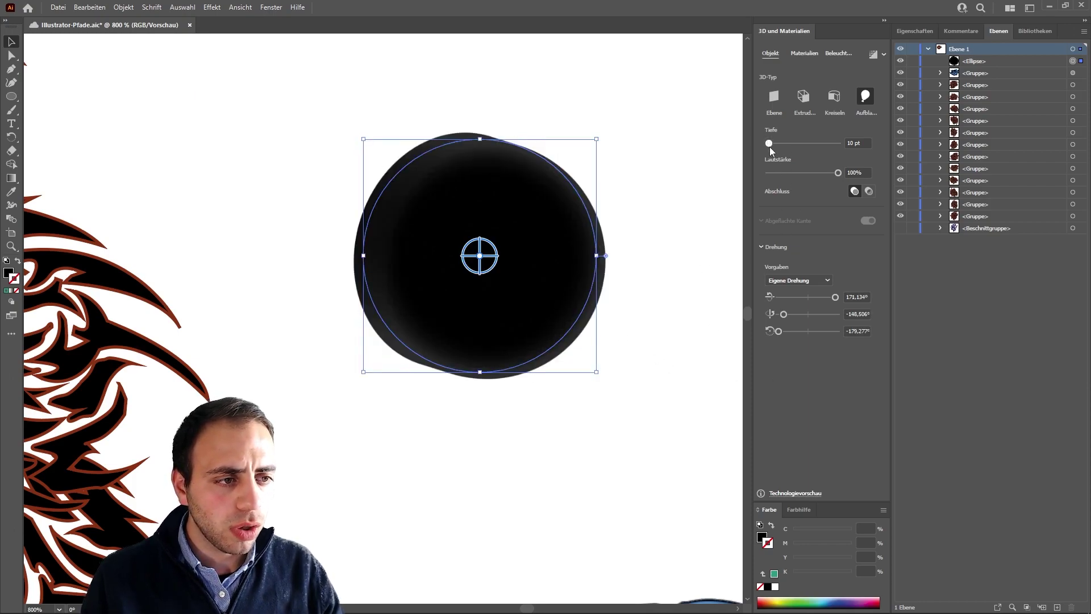
{"action": "left_click_drag", "start_coordinate": [771, 148], "coordinate": [771, 152]}
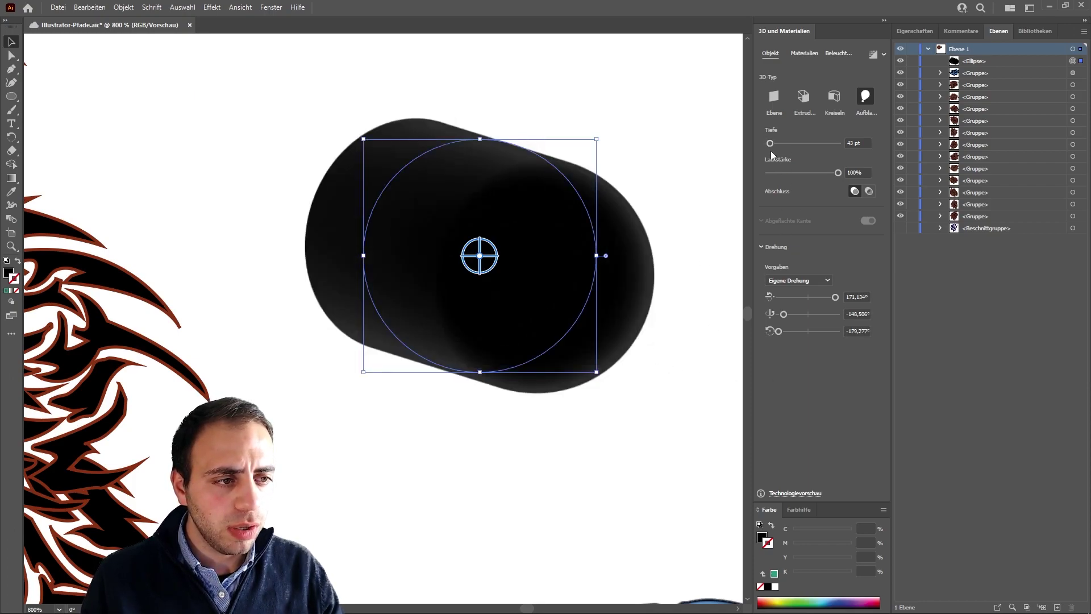
{"action": "double_click", "coordinate": [850, 142]}
{"action": "type", "text": "10"}
{"action": "key", "text": "Return"}
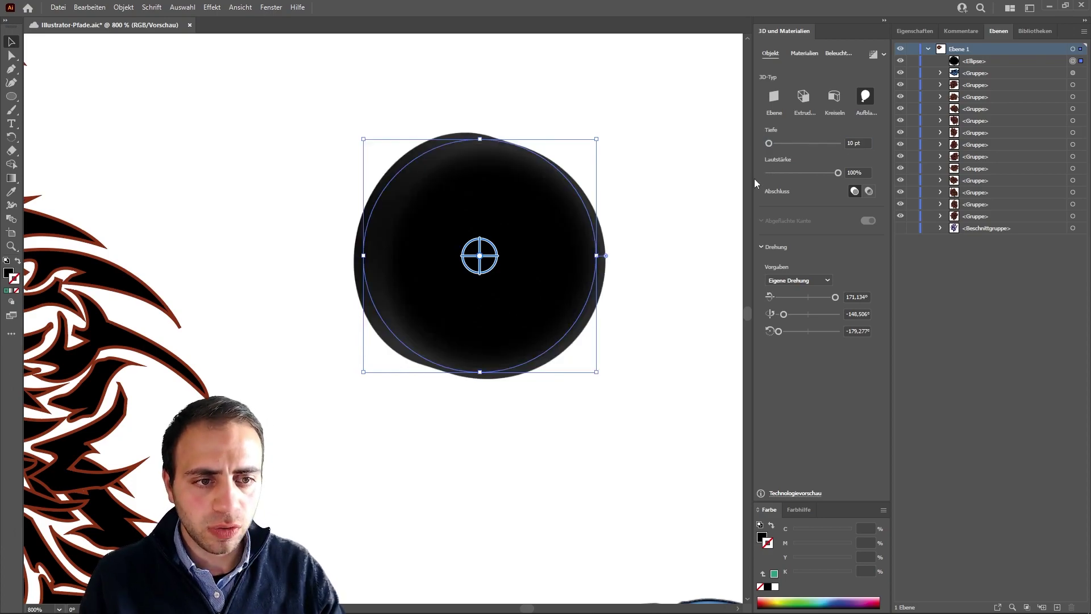
{"action": "left_click", "coordinate": [679, 161]}
{"action": "left_click", "coordinate": [564, 265]}
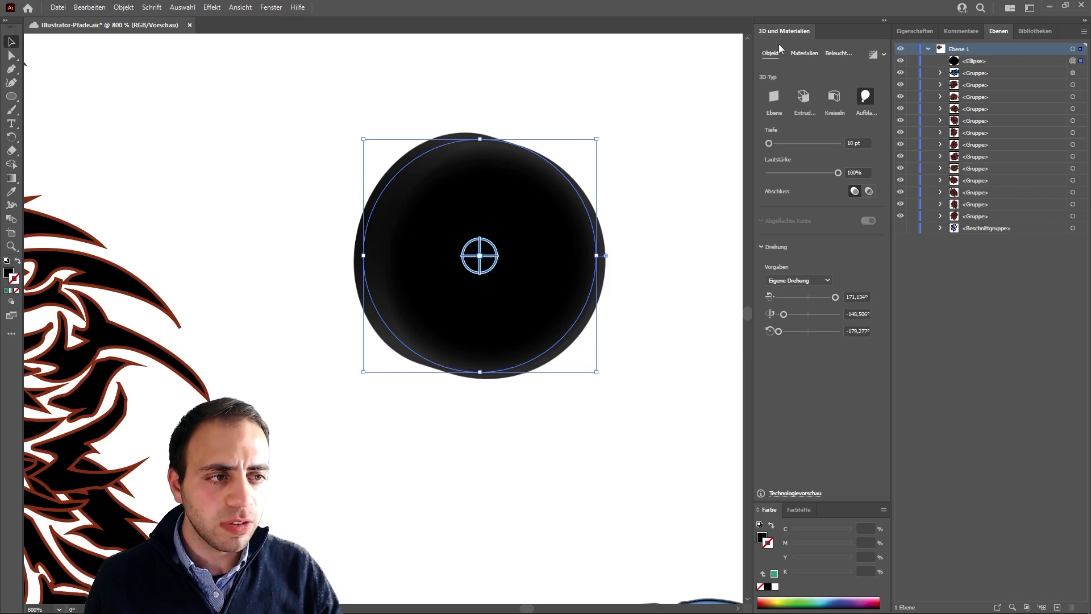
- Browse the 3D material thumbnails for the inflated circle without applying one
{"action": "left_click", "coordinate": [809, 53]}
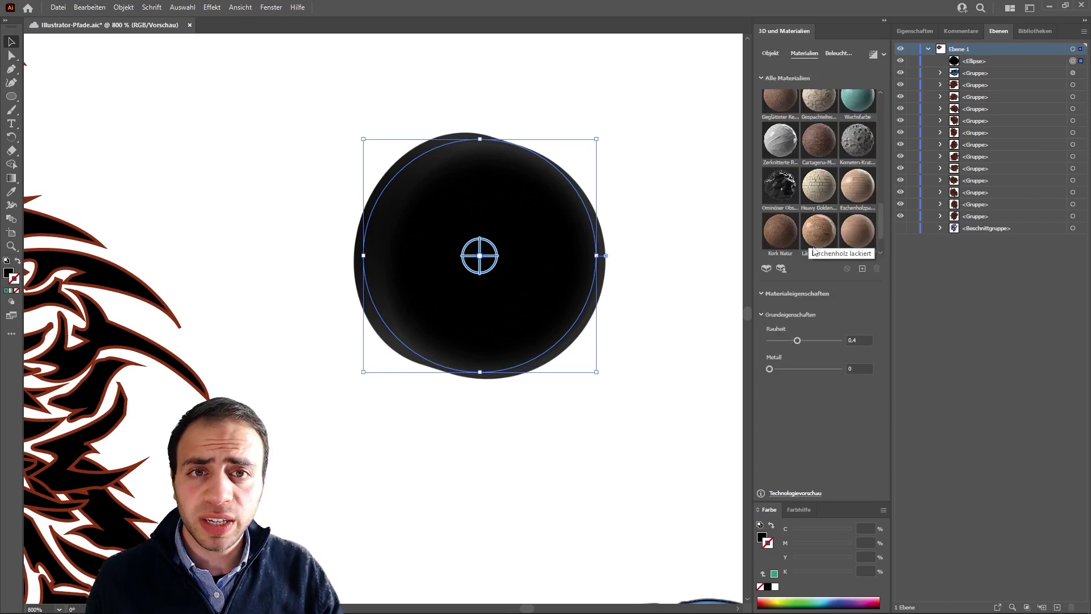
{"action": "scroll", "coordinate": [820, 194], "scroll_direction": "up", "scroll_amount": 2}
{"action": "scroll", "coordinate": [821, 195], "scroll_direction": "up", "scroll_amount": 2}
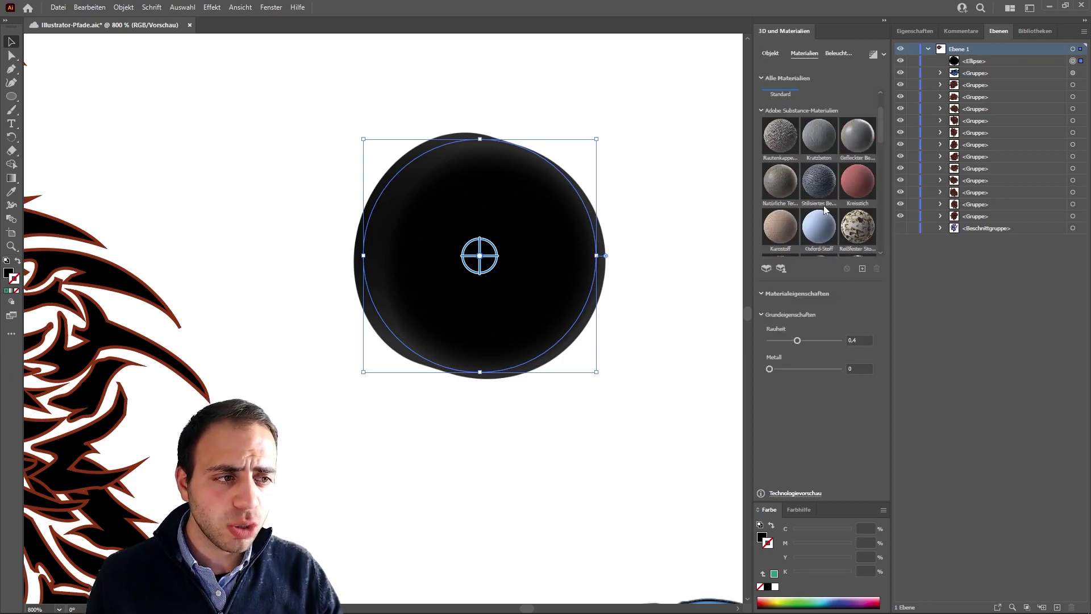
{"action": "scroll", "coordinate": [824, 206], "scroll_direction": "up", "scroll_amount": 2}
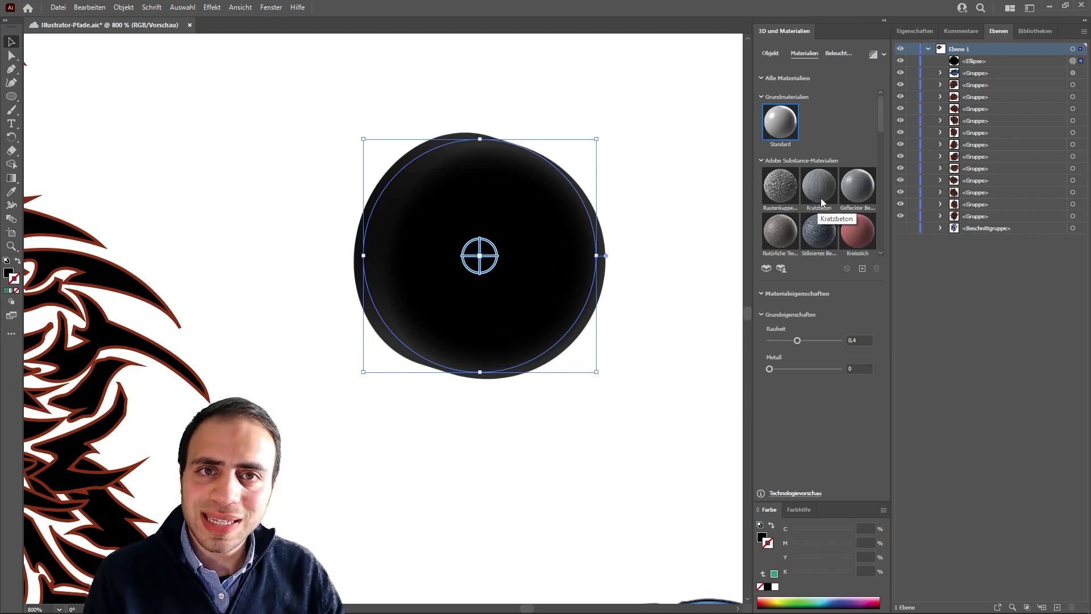
{"action": "scroll", "coordinate": [823, 194], "scroll_direction": "down", "scroll_amount": 1}
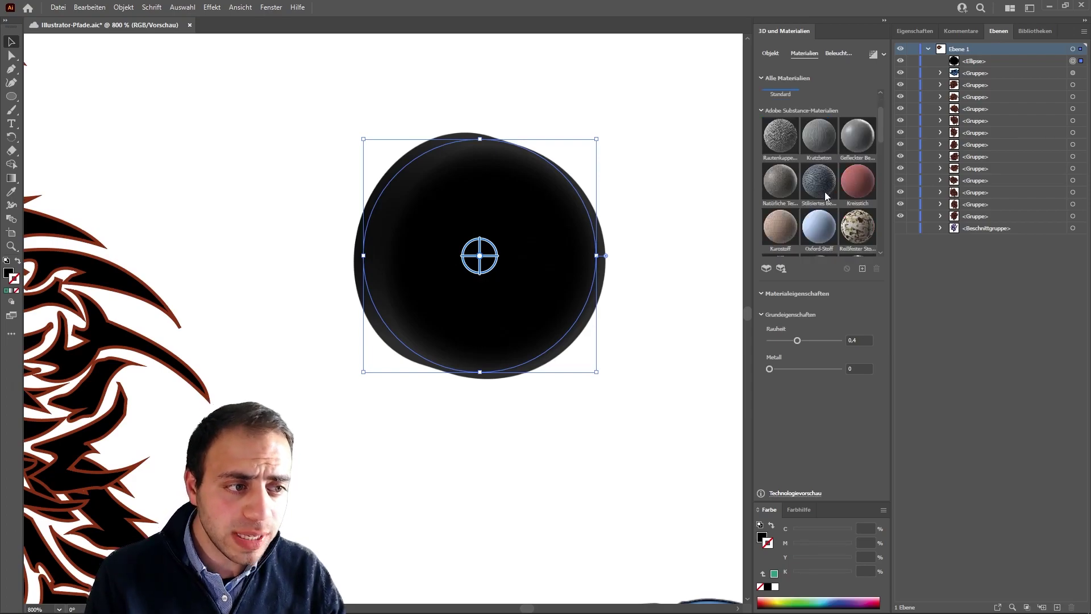
{"action": "scroll", "coordinate": [824, 202], "scroll_direction": "down", "scroll_amount": 2}
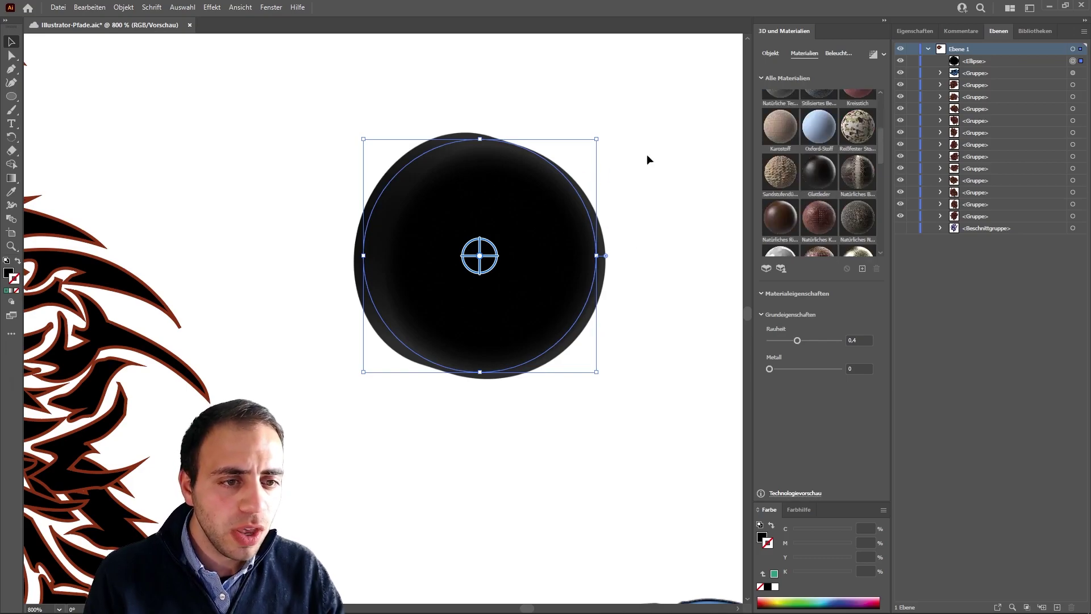
{"action": "scroll", "coordinate": [826, 162], "scroll_direction": "up", "scroll_amount": 2}
{"action": "scroll", "coordinate": [834, 175], "scroll_direction": "up", "scroll_amount": 1}
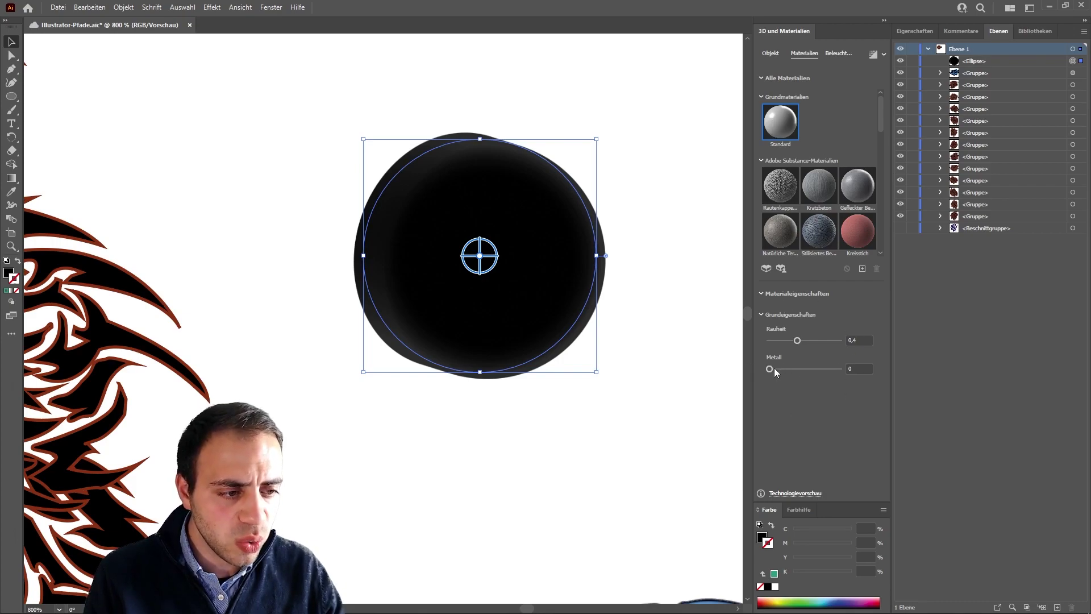
- Change the inflated circle's fill to a reddish colour
{"action": "double_click", "coordinate": [12, 277]}
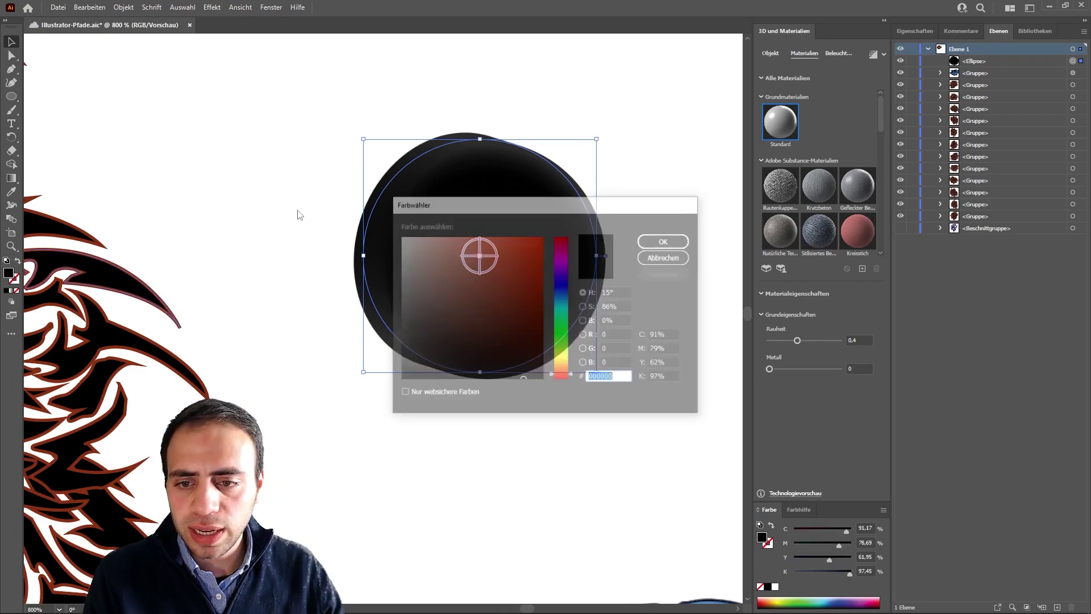
{"action": "left_click", "coordinate": [500, 256]}
{"action": "left_click", "coordinate": [662, 241]}
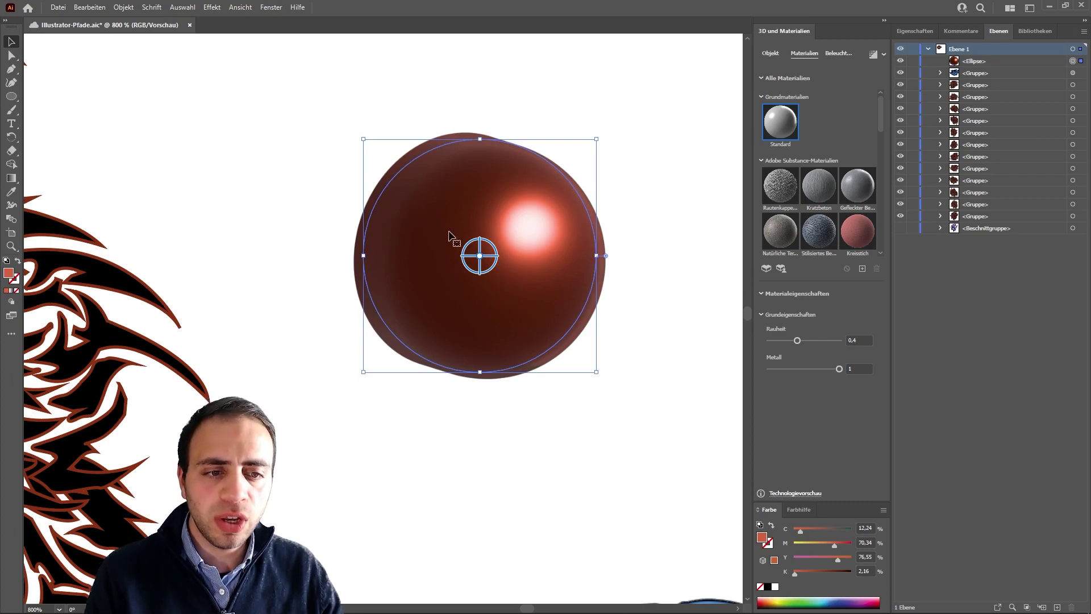
{"action": "left_click", "coordinate": [668, 284]}
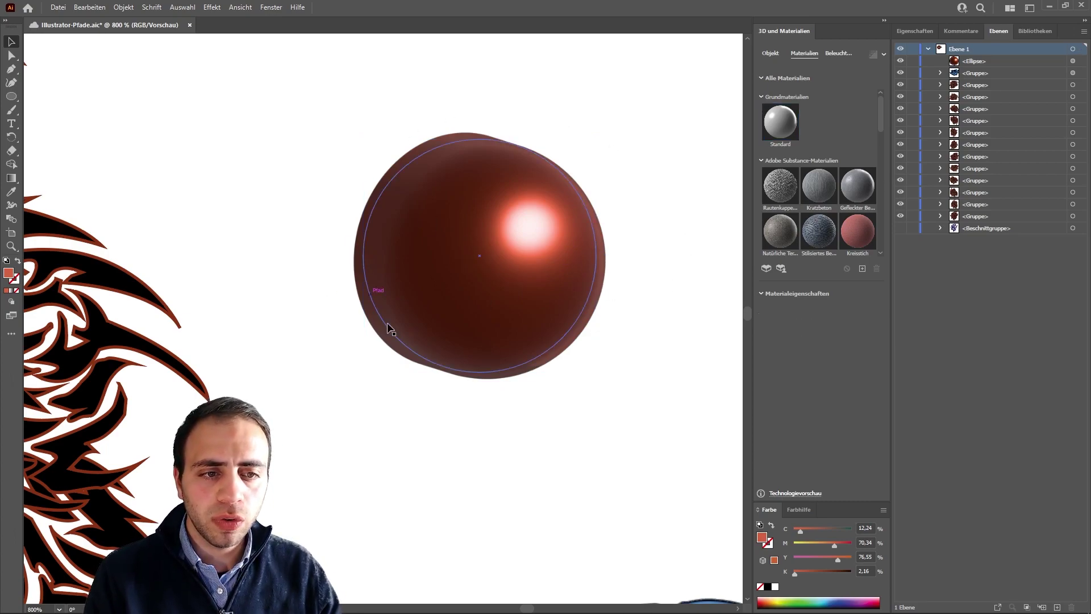
{"action": "left_click", "coordinate": [547, 289]}
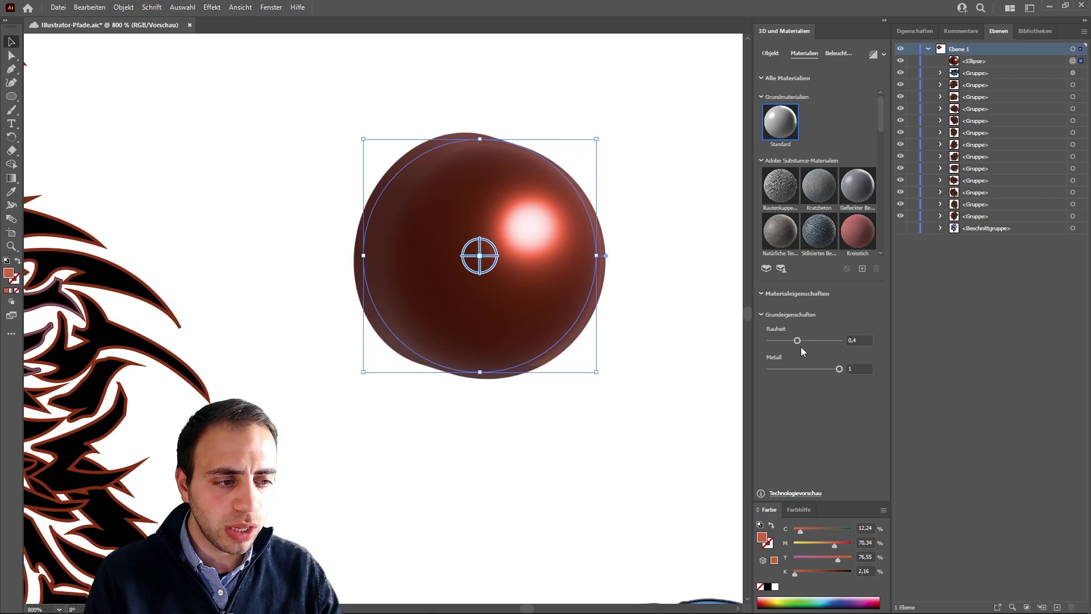
- Set the material roughness to 0.47 and Metal to 1
{"action": "left_click_drag", "start_coordinate": [797, 340], "coordinate": [768, 341]}
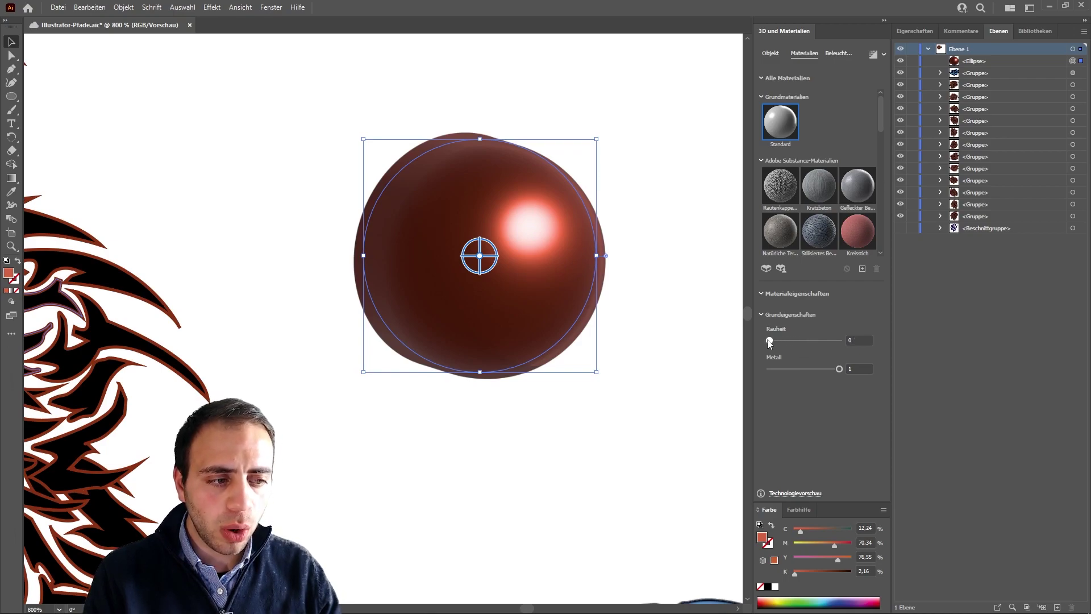
{"action": "left_click", "coordinate": [858, 340]}
{"action": "type", "text": "1"}
{"action": "key", "text": "Return"}
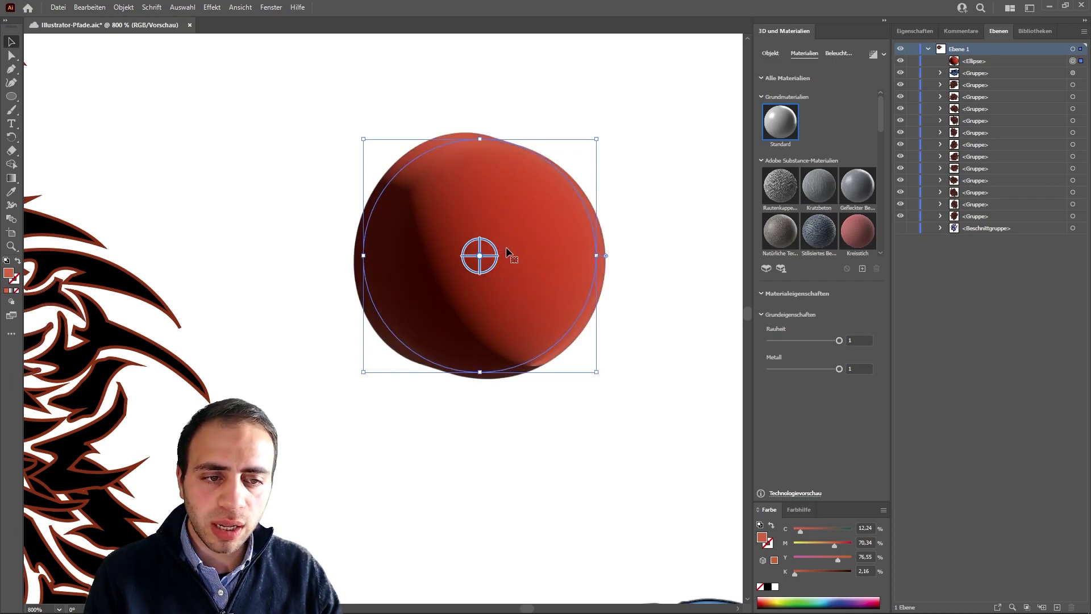
{"action": "mouse_move", "coordinate": [839, 340]}
{"action": "left_mouse_down"}
{"action": "mouse_move", "coordinate": [770, 354]}
{"action": "mouse_move", "coordinate": [802, 341]}
{"action": "left_mouse_up"}
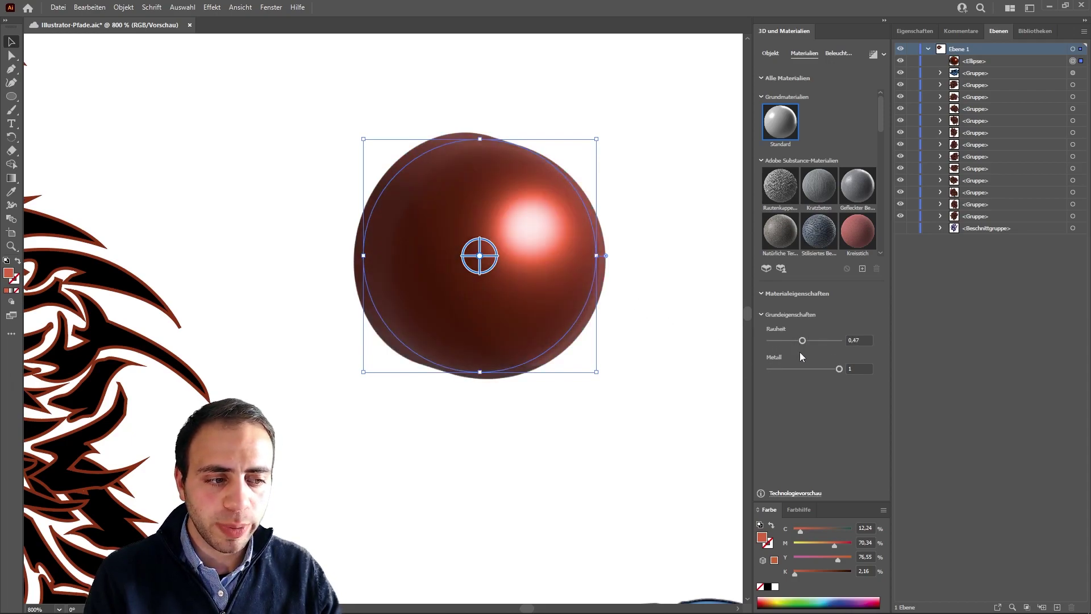
- Try the Reißfester Stoff camouflage fabric material on the sphere
{"action": "scroll", "coordinate": [796, 239], "scroll_direction": "down", "scroll_amount": 2}
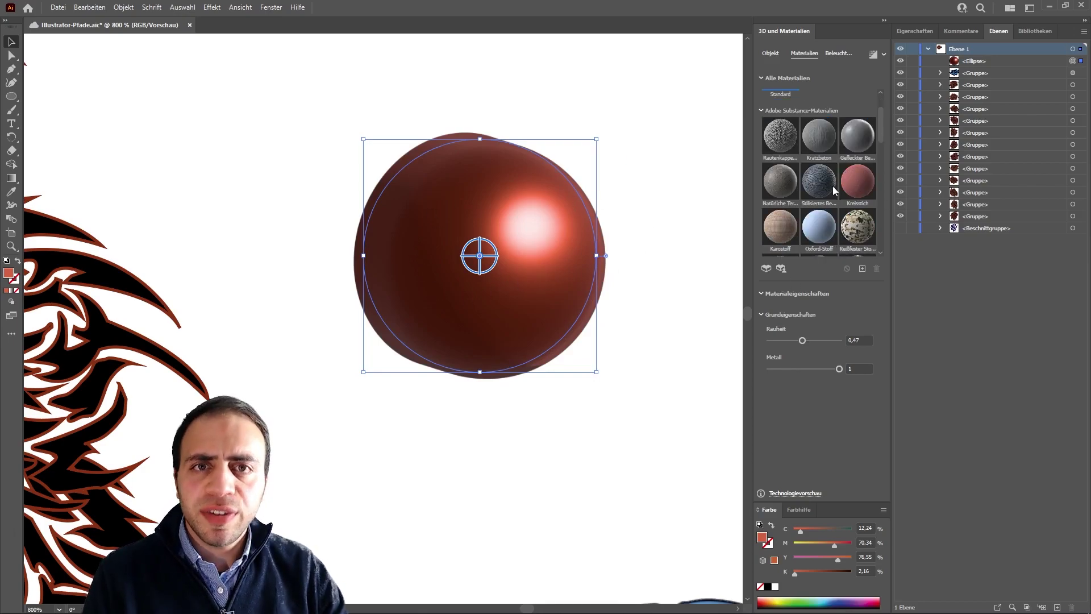
{"action": "scroll", "coordinate": [855, 200], "scroll_direction": "down", "scroll_amount": 2}
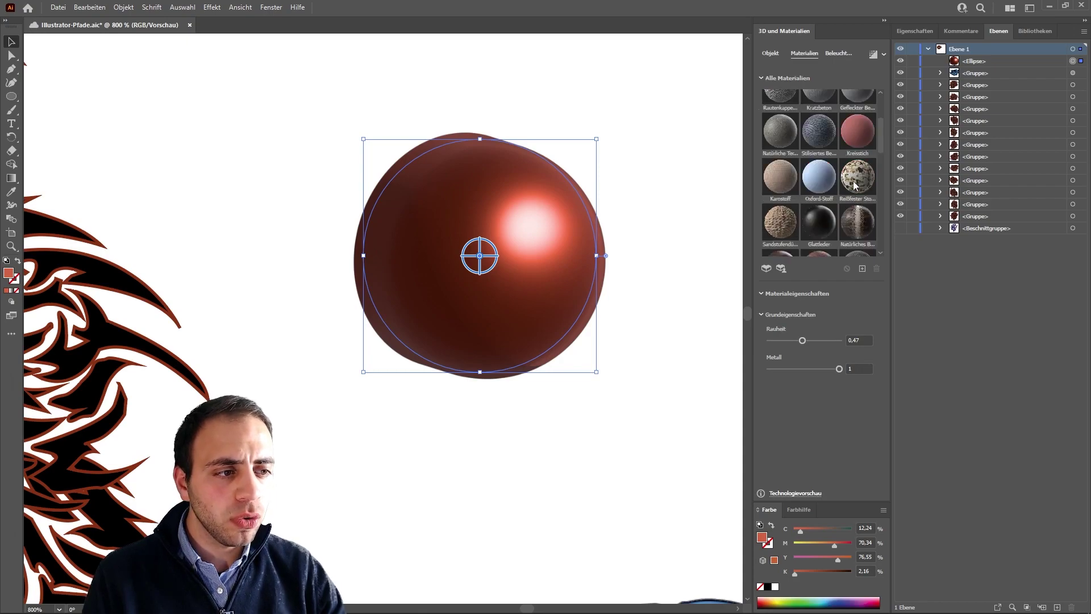
{"action": "left_click", "coordinate": [855, 186]}
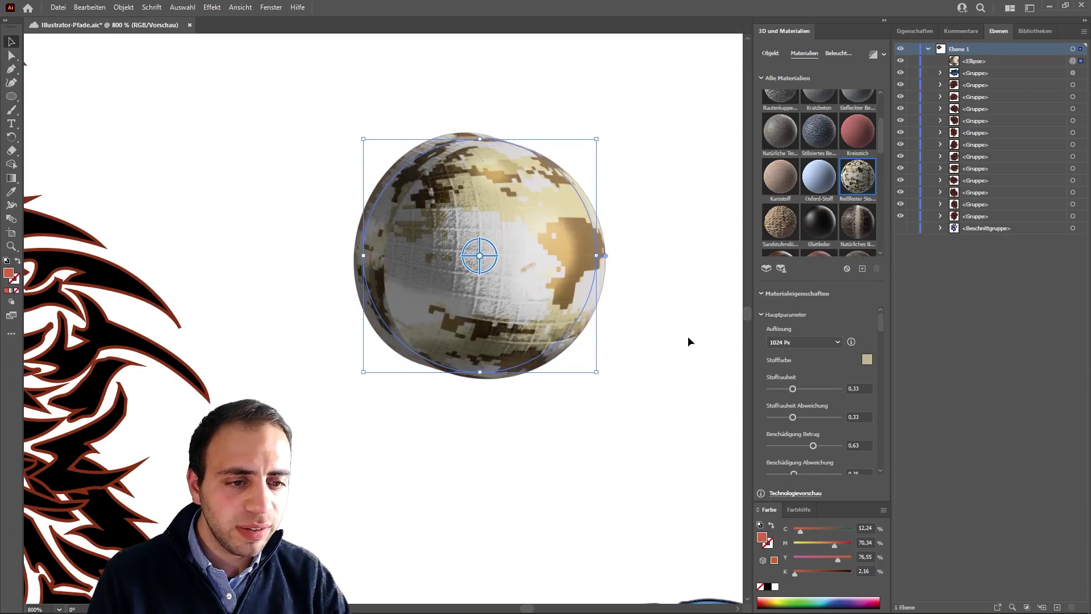
- Scroll the Materials grid down to the metal materials such as Gold Natur
{"action": "scroll", "coordinate": [850, 387], "scroll_direction": "down", "scroll_amount": 1}
{"action": "scroll", "coordinate": [847, 392], "scroll_direction": "down", "scroll_amount": 1}
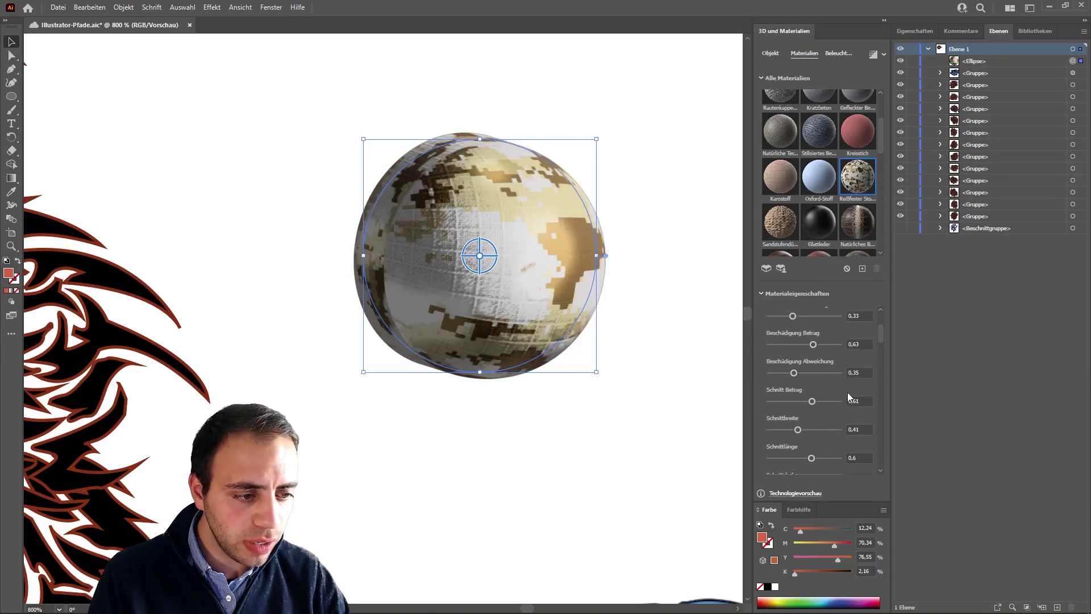
{"action": "scroll", "coordinate": [847, 392], "scroll_direction": "down", "scroll_amount": 1}
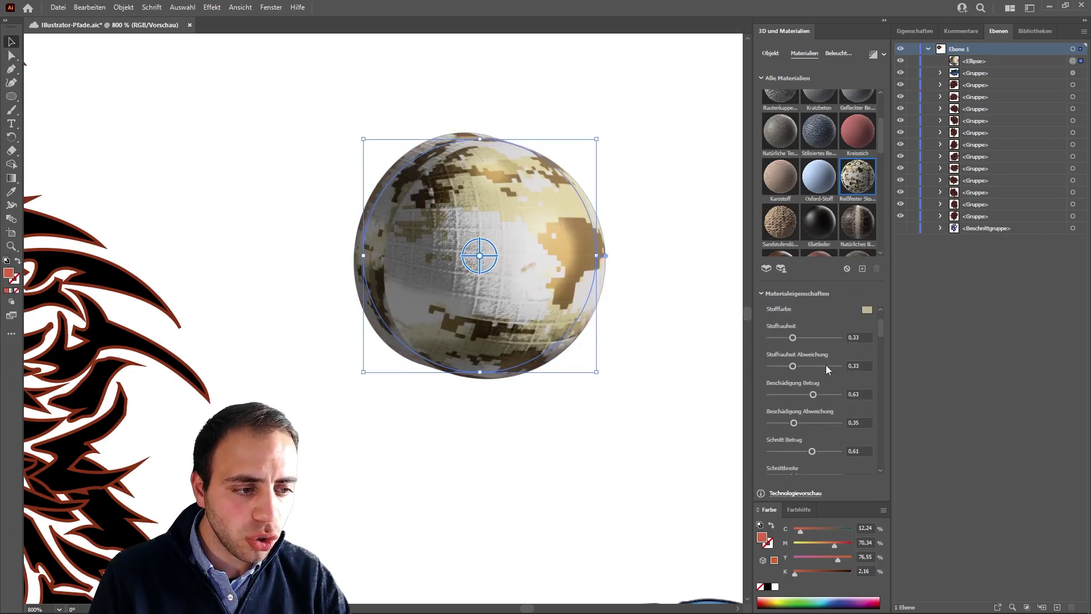
{"action": "scroll", "coordinate": [829, 376], "scroll_direction": "down", "scroll_amount": 1}
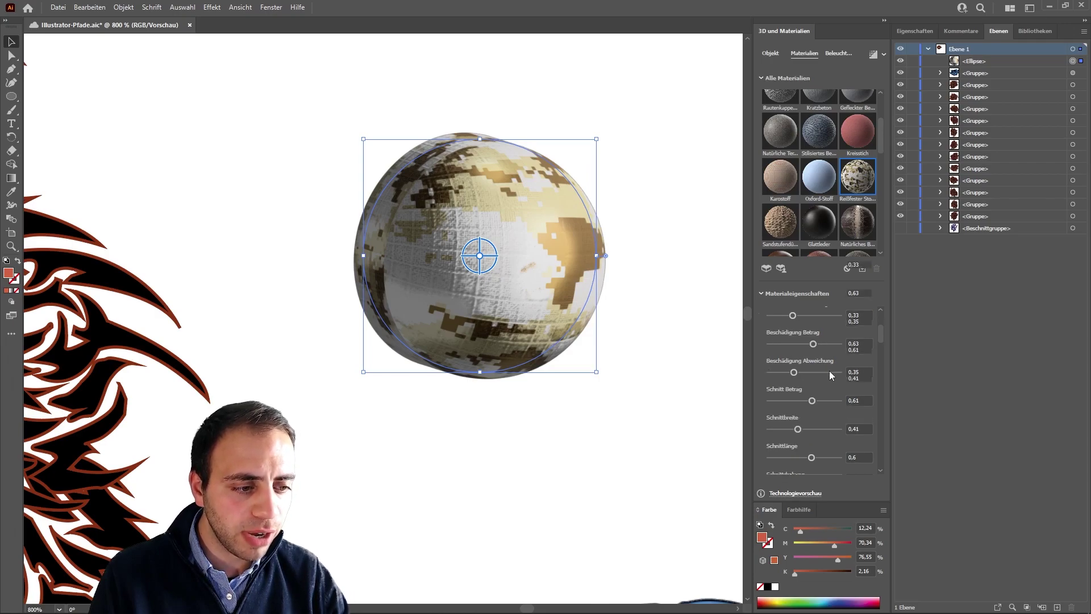
{"action": "scroll", "coordinate": [829, 370], "scroll_direction": "down", "scroll_amount": 1}
{"action": "scroll", "coordinate": [808, 359], "scroll_direction": "down", "scroll_amount": 1}
{"action": "scroll", "coordinate": [831, 381], "scroll_direction": "down", "scroll_amount": 1}
{"action": "scroll", "coordinate": [819, 368], "scroll_direction": "down", "scroll_amount": 2}
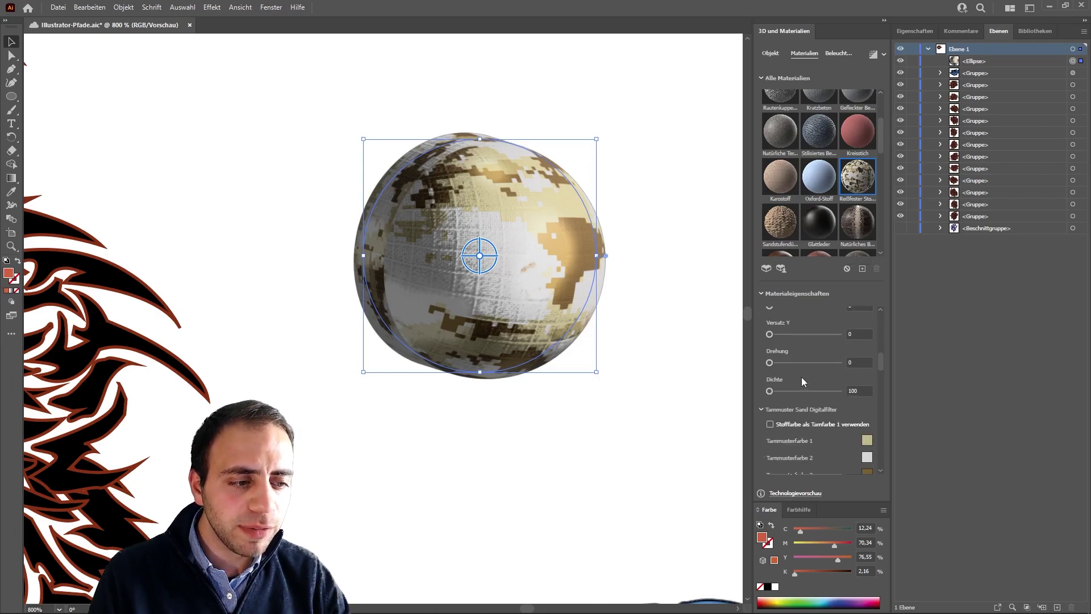
{"action": "scroll", "coordinate": [803, 372], "scroll_direction": "down", "scroll_amount": 2}
{"action": "scroll", "coordinate": [789, 177], "scroll_direction": "down", "scroll_amount": 5}
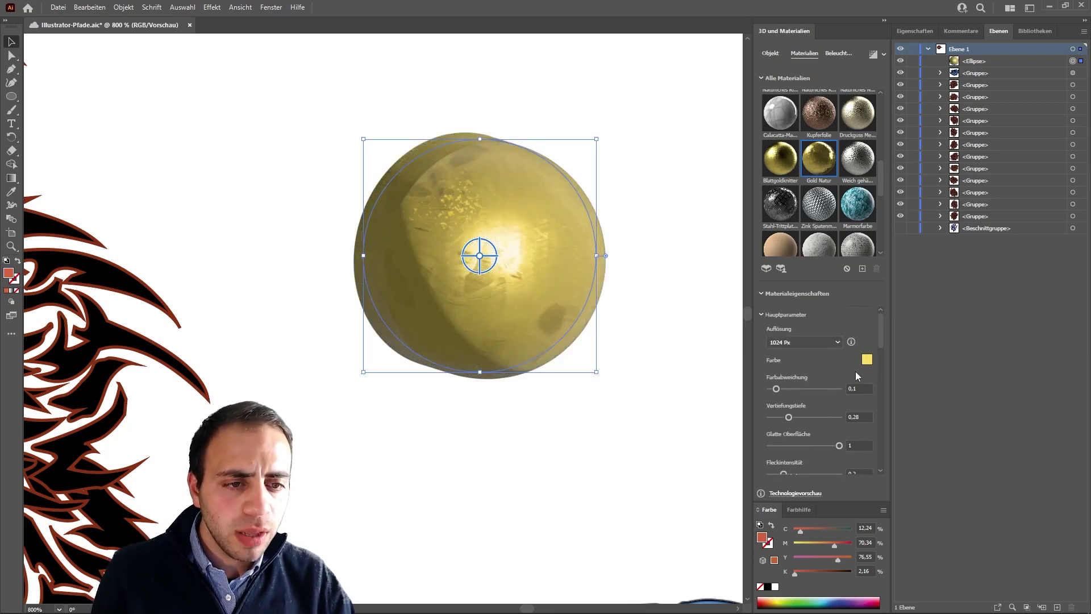
{"action": "left_click", "coordinate": [784, 160]}
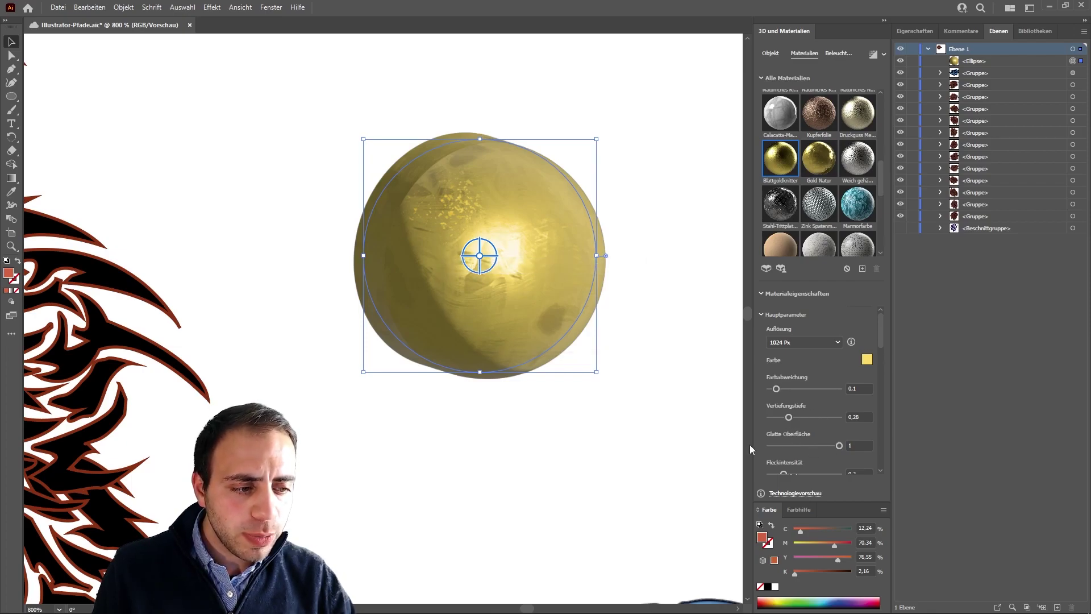
{"action": "scroll", "coordinate": [819, 454], "scroll_direction": "down", "scroll_amount": 2}
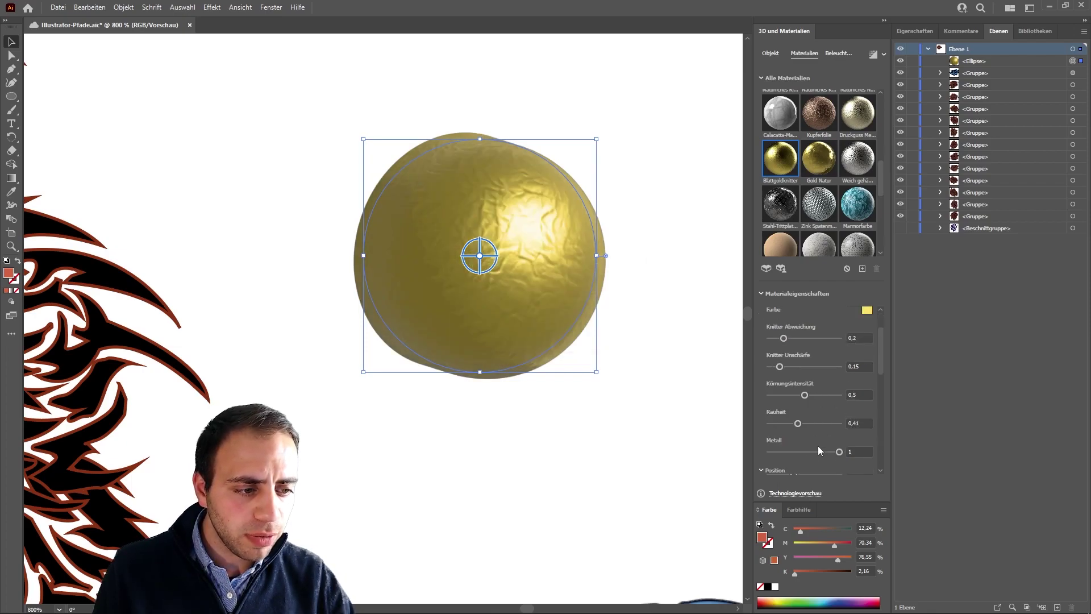
{"action": "left_click_drag", "start_coordinate": [798, 423], "coordinate": [775, 424]}
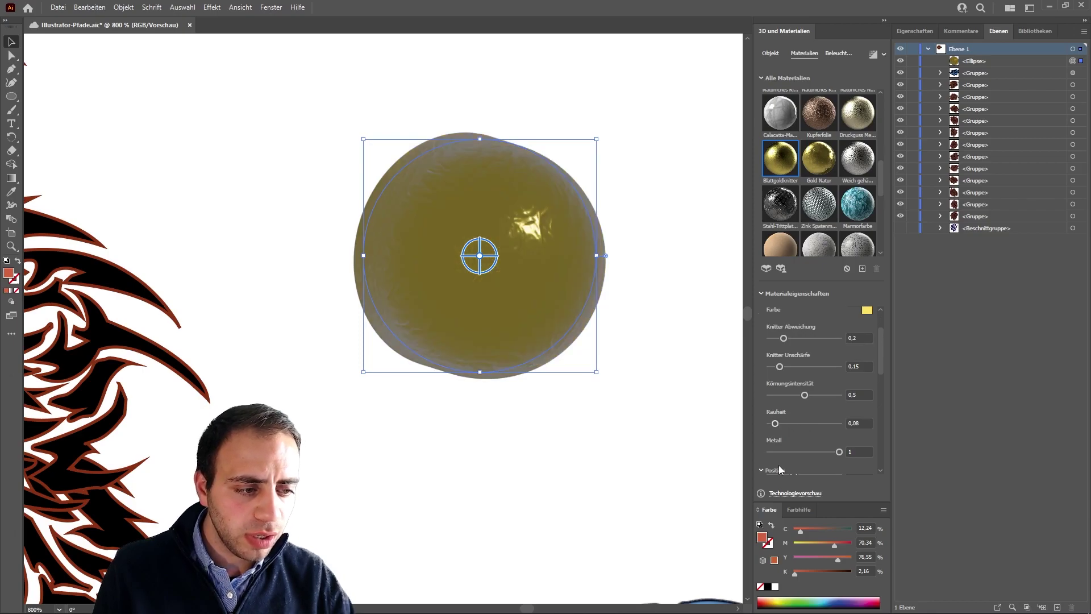
{"action": "scroll", "coordinate": [796, 438], "scroll_direction": "down", "scroll_amount": 4}
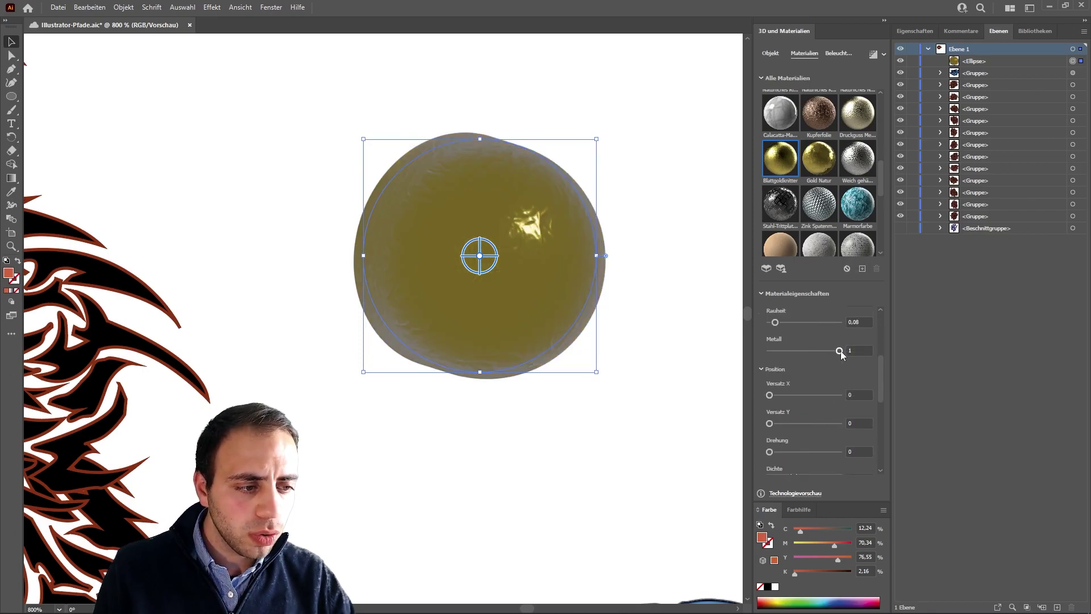
{"action": "scroll", "coordinate": [800, 391], "scroll_direction": "down", "scroll_amount": 3}
{"action": "scroll", "coordinate": [858, 376], "scroll_direction": "down", "scroll_amount": 3}
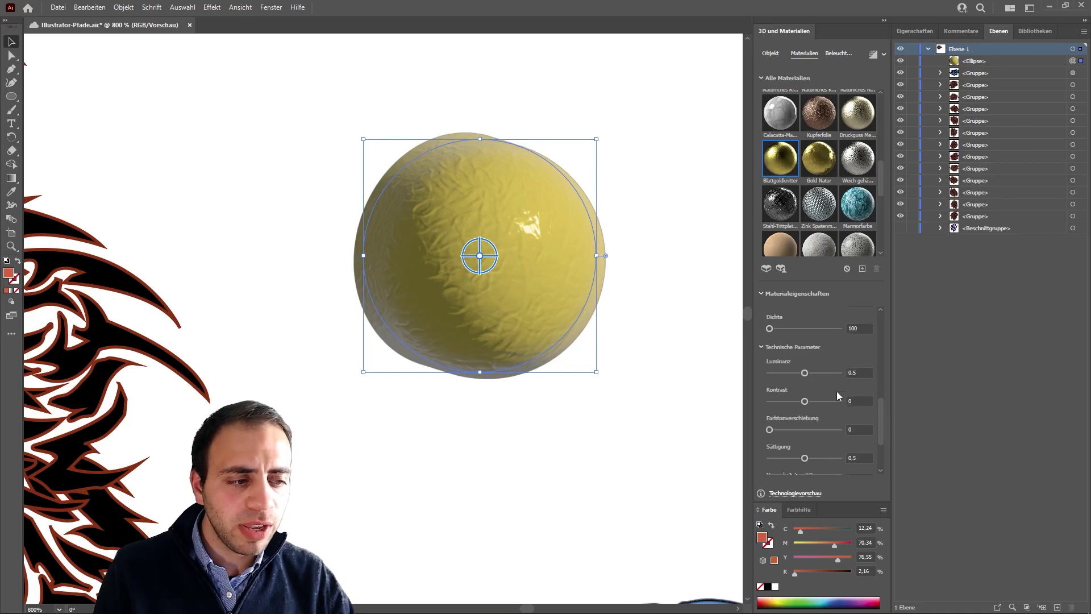
{"action": "scroll", "coordinate": [836, 391], "scroll_direction": "down", "scroll_amount": 2}
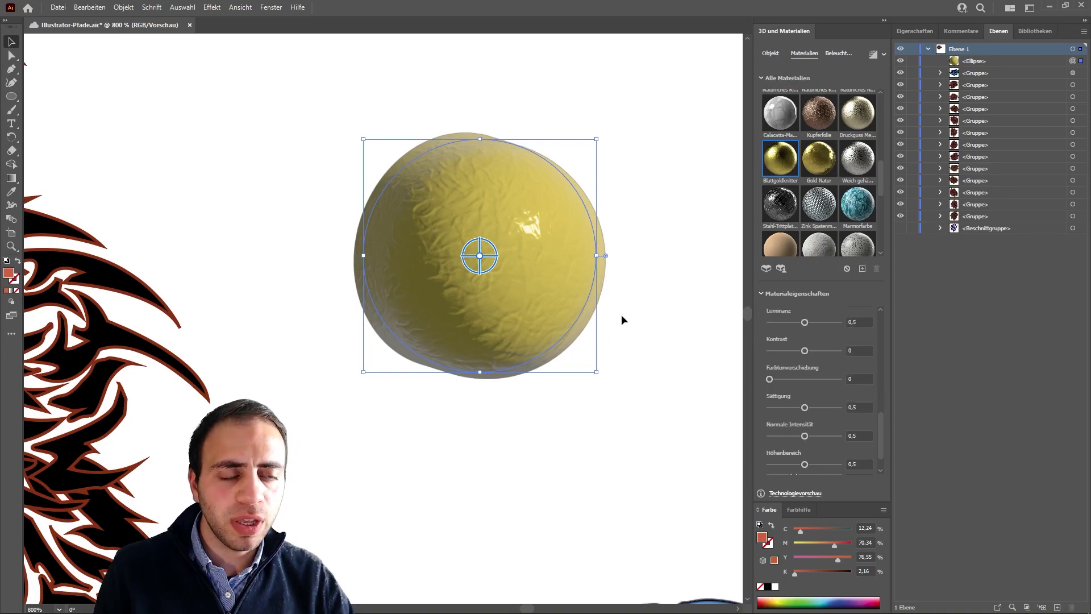
{"action": "left_click", "coordinate": [819, 159]}
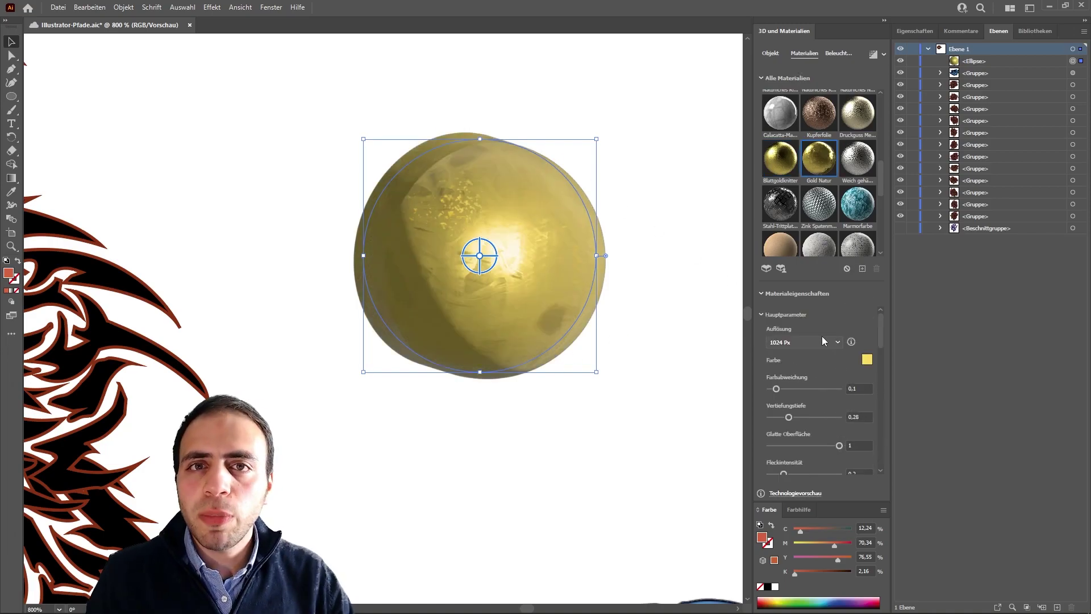
- Light the sphere with the Diffus preset at 66% Intensität and 100% Glättung
{"action": "left_click", "coordinate": [837, 53]}
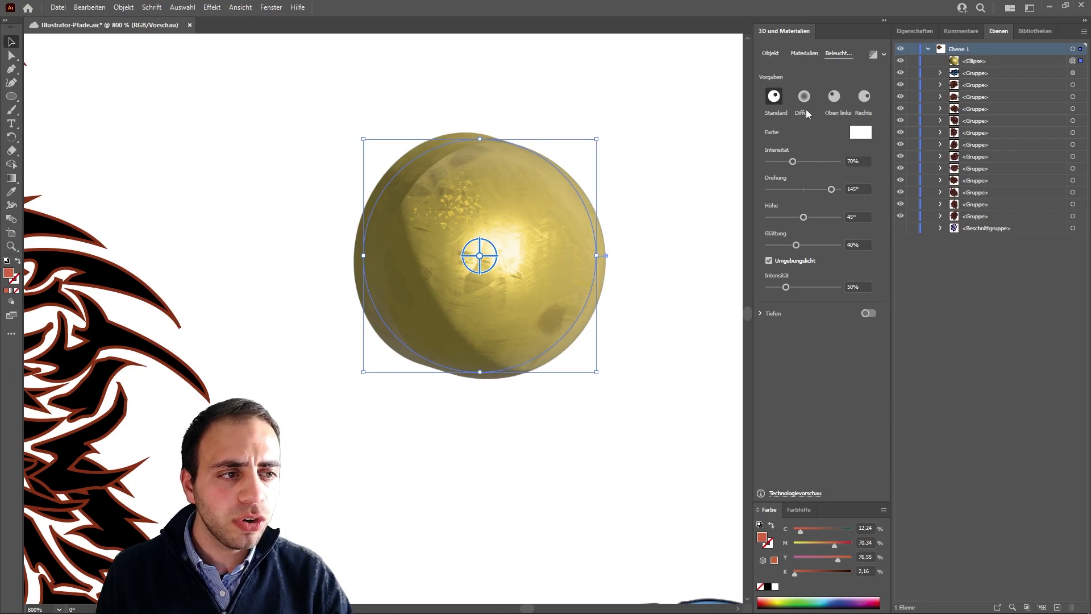
{"action": "left_click", "coordinate": [804, 98]}
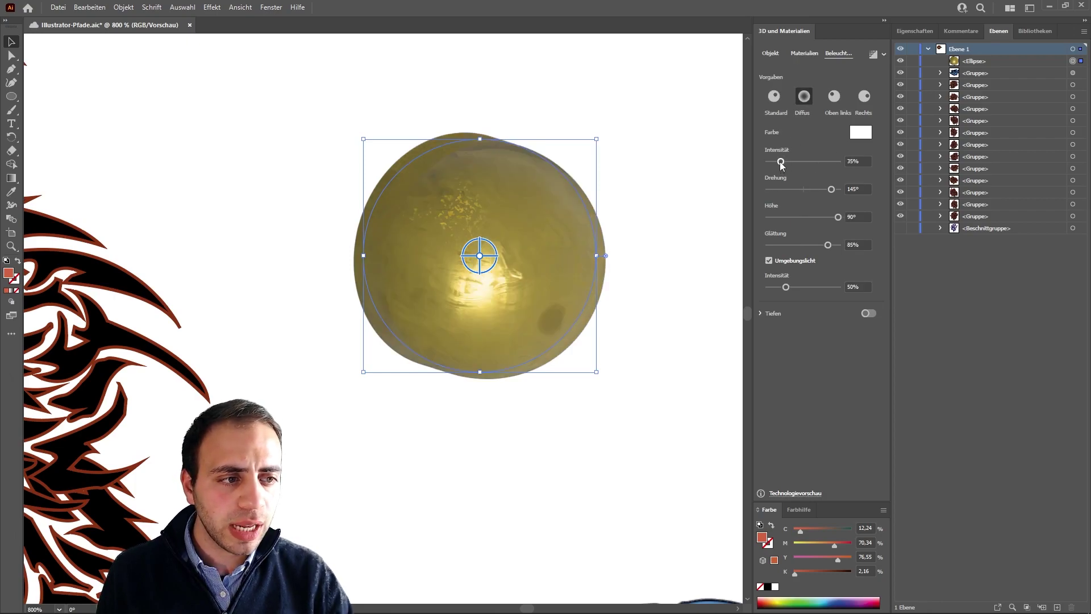
{"action": "mouse_move", "coordinate": [781, 166]}
{"action": "left_mouse_down"}
{"action": "mouse_move", "coordinate": [827, 189]}
{"action": "mouse_move", "coordinate": [822, 222]}
{"action": "mouse_move", "coordinate": [773, 223]}
{"action": "mouse_move", "coordinate": [833, 223]}
{"action": "mouse_move", "coordinate": [772, 248]}
{"action": "left_mouse_up"}
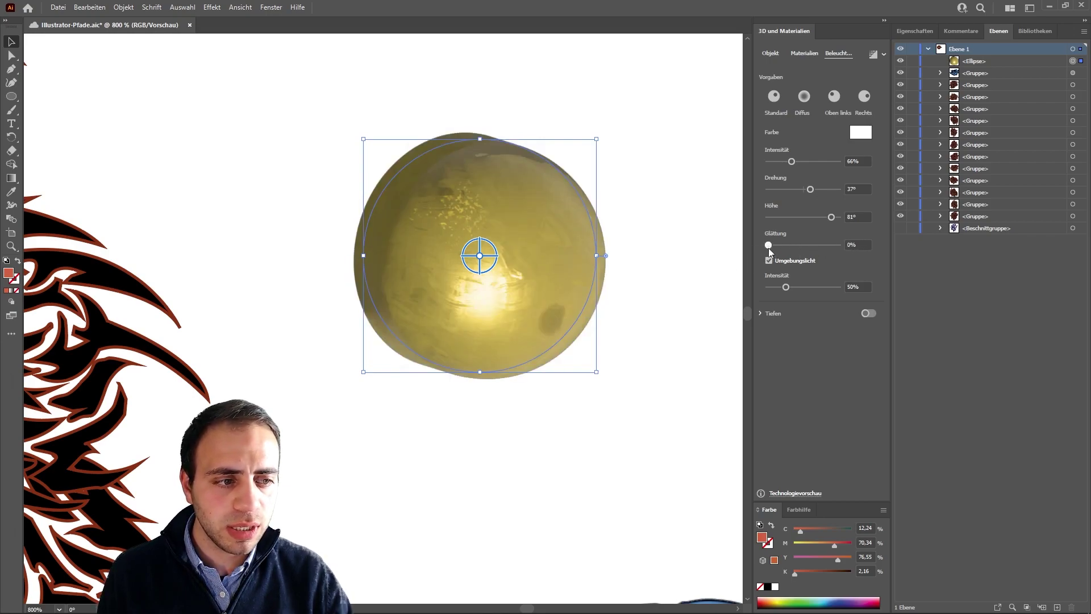
{"action": "left_click_drag", "start_coordinate": [768, 245], "coordinate": [837, 245]}
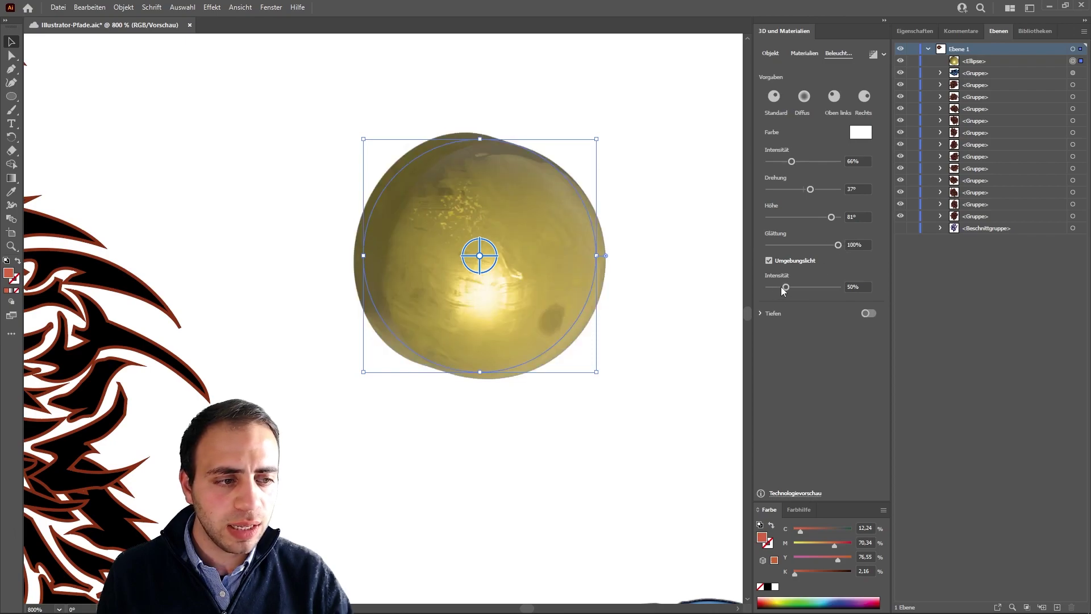
{"action": "left_click", "coordinate": [761, 313]}
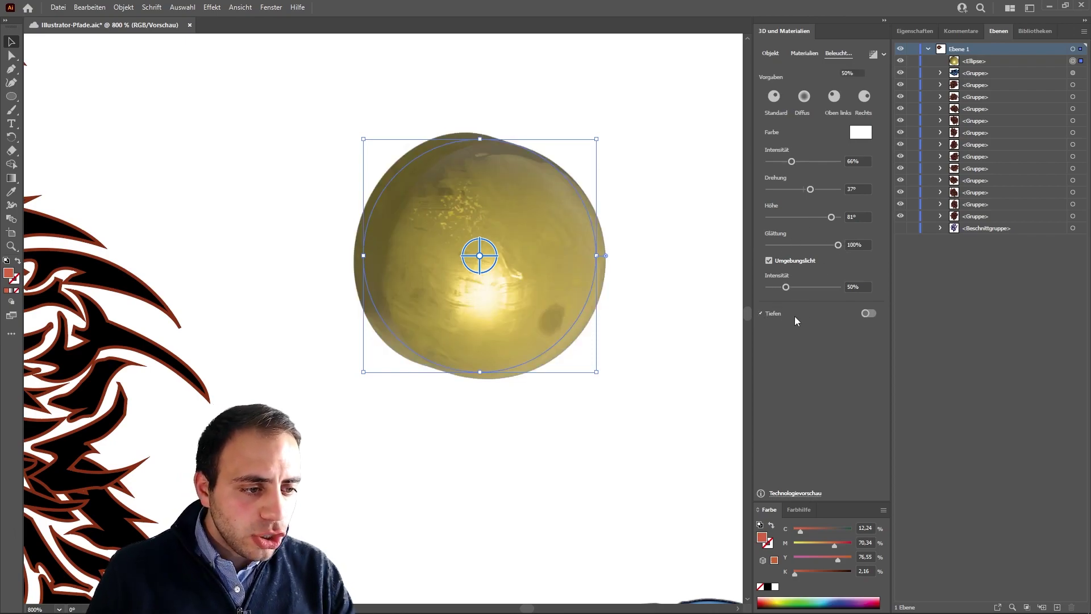
- Turn on a shadow behind the sphere at 6% distance, disable raytracing, deselect and save
{"action": "left_click", "coordinate": [870, 312]}
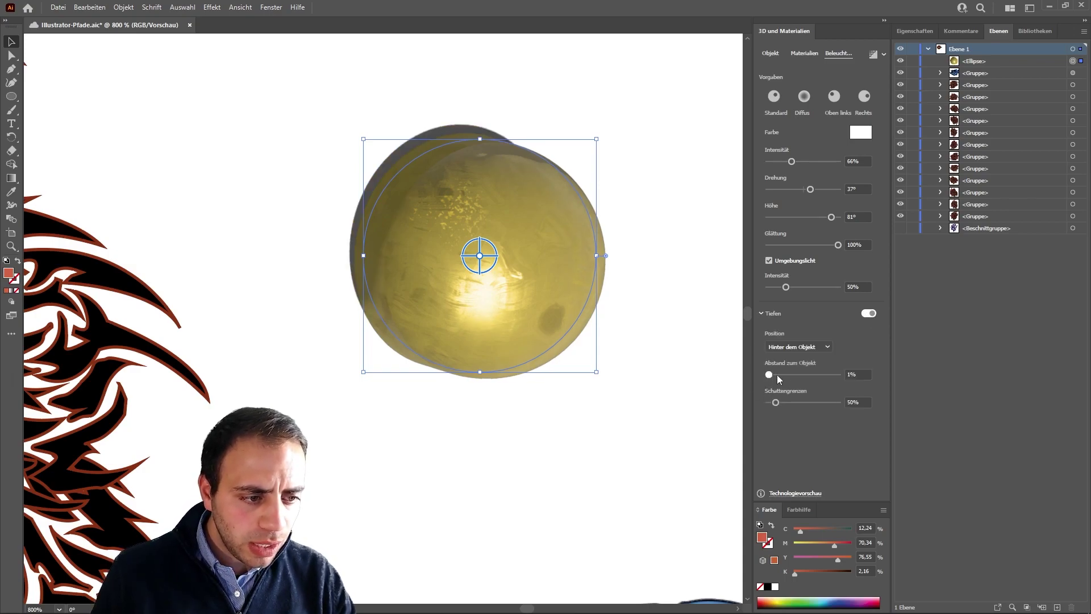
{"action": "mouse_move", "coordinate": [776, 374]}
{"action": "left_mouse_down"}
{"action": "mouse_move", "coordinate": [798, 376]}
{"action": "mouse_move", "coordinate": [772, 375]}
{"action": "left_mouse_up"}
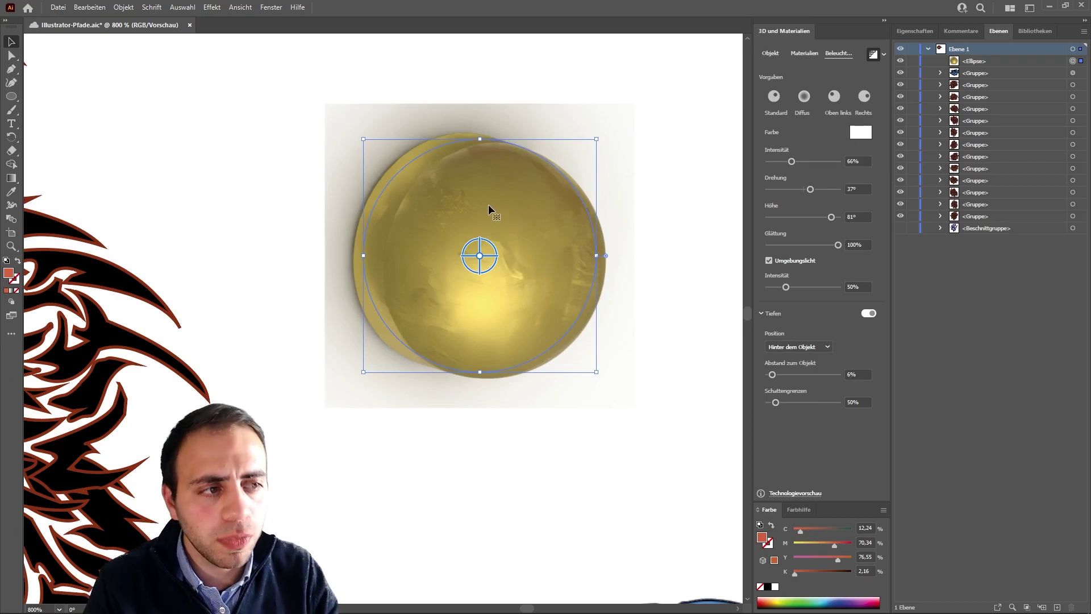
{"action": "left_click", "coordinate": [873, 54]}
{"action": "left_click", "coordinate": [663, 267]}
{"action": "key", "text": "ctrl+s"}
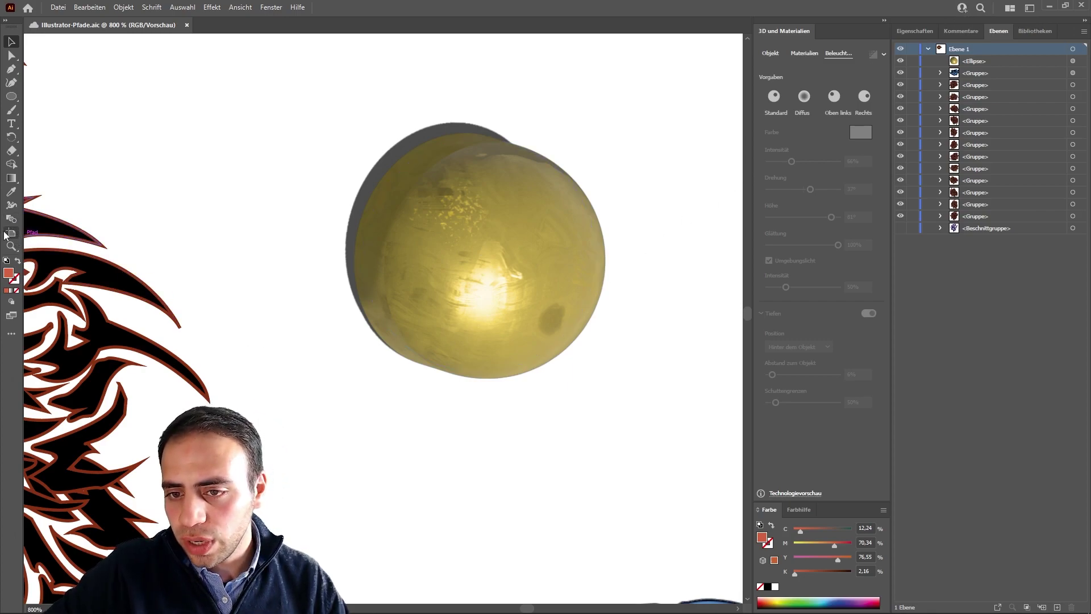
- Rotate the canvas view with the Ansichtdrehung-Werkzeug, tilting it about 25° and further
{"action": "left_click", "coordinate": [12, 249]}
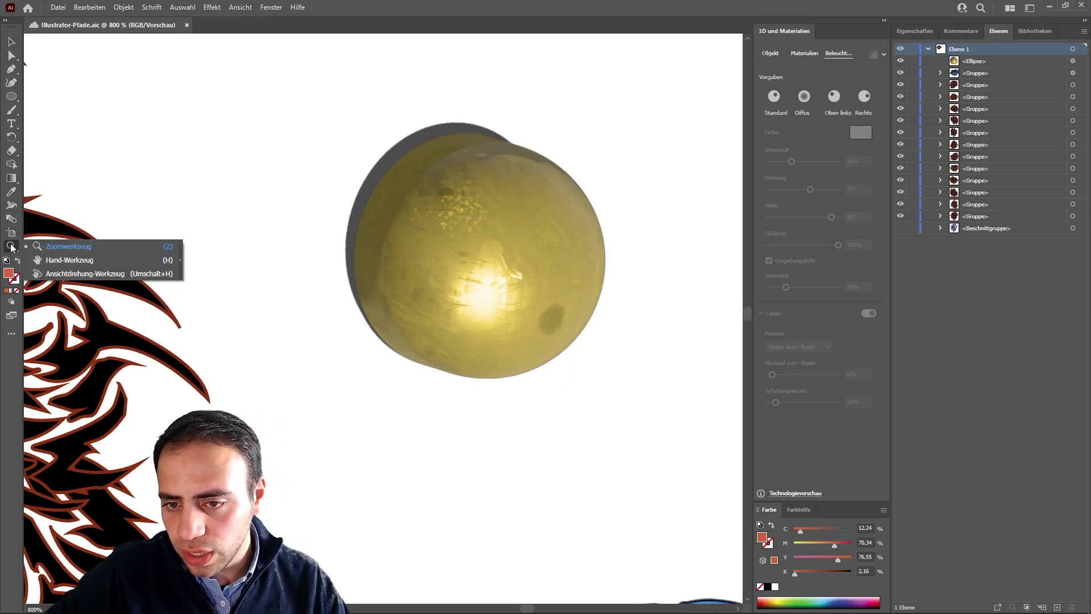
{"action": "left_click", "coordinate": [71, 273]}
{"action": "mouse_move", "coordinate": [247, 212]}
{"action": "left_mouse_down"}
{"action": "mouse_move", "coordinate": [201, 270]}
{"action": "mouse_move", "coordinate": [241, 100]}
{"action": "mouse_move", "coordinate": [562, 212]}
{"action": "mouse_move", "coordinate": [455, 452]}
{"action": "mouse_move", "coordinate": [268, 387]}
{"action": "mouse_move", "coordinate": [392, 222]}
{"action": "left_mouse_up"}
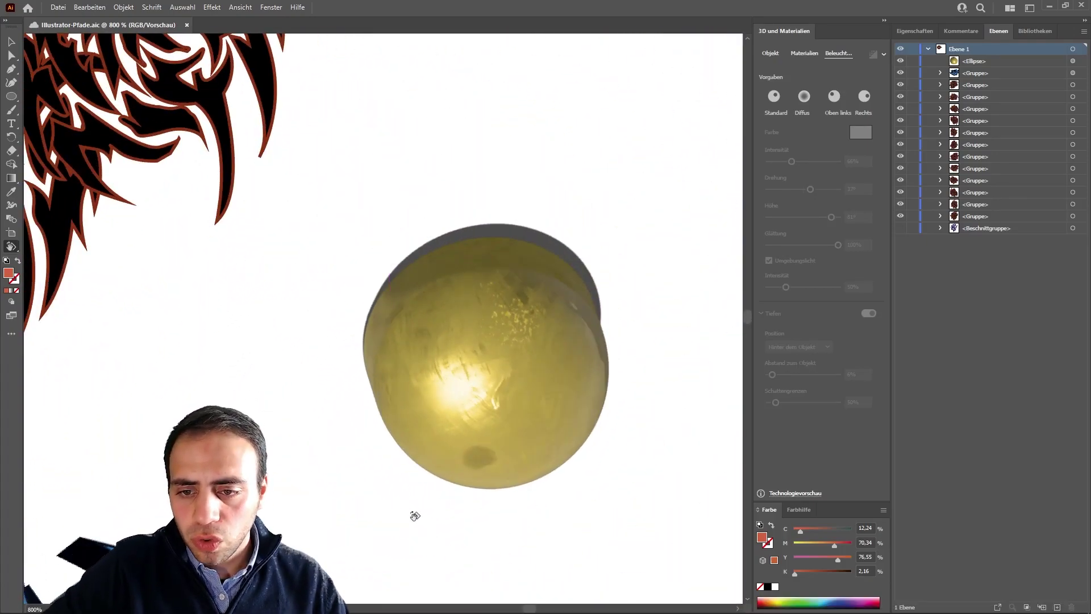
{"action": "left_click_drag", "start_coordinate": [415, 515], "coordinate": [400, 388]}
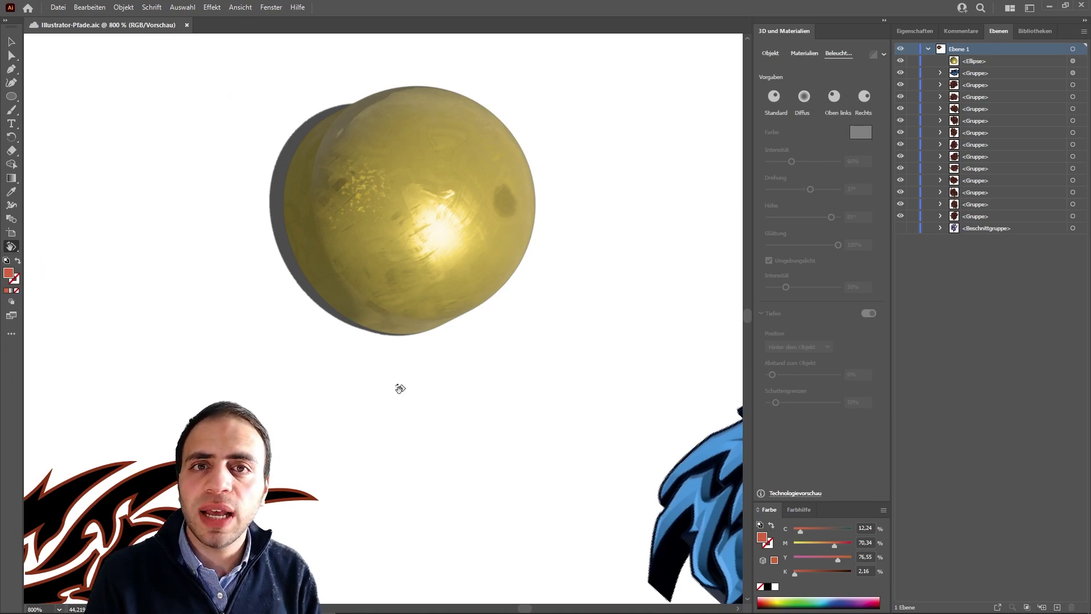